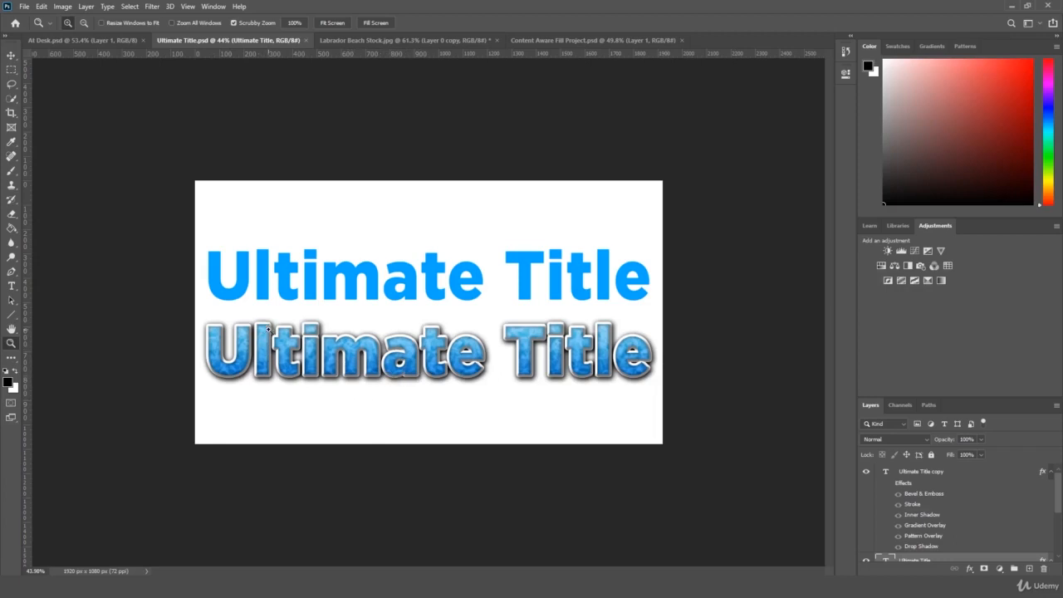
- Delete the flat blue copy of the Ultimate Title text layer
left_click_drag(300, 329, 302, 334)
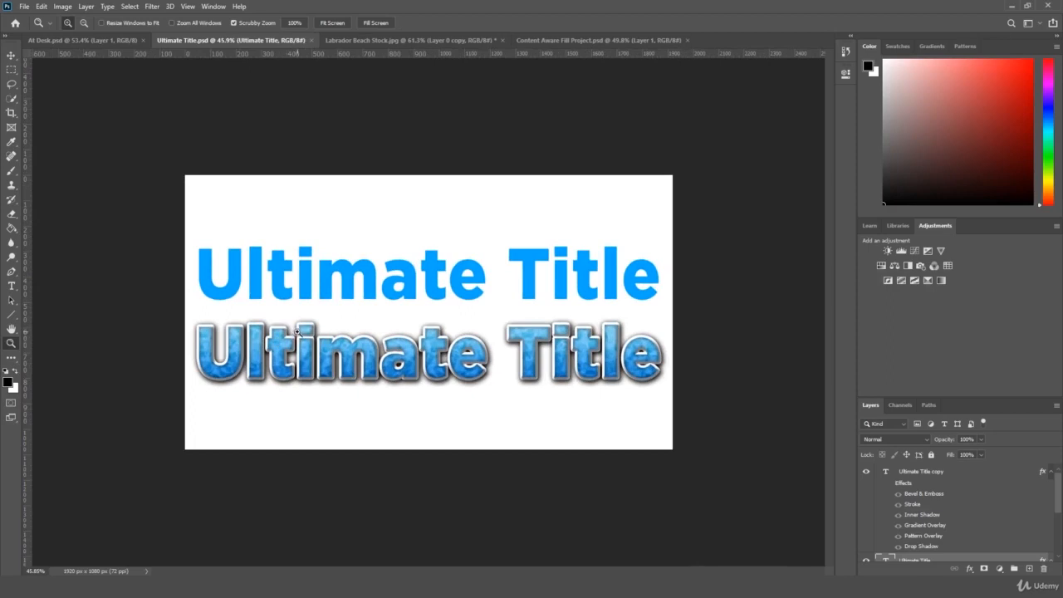
scroll(942, 545, "down", 3)
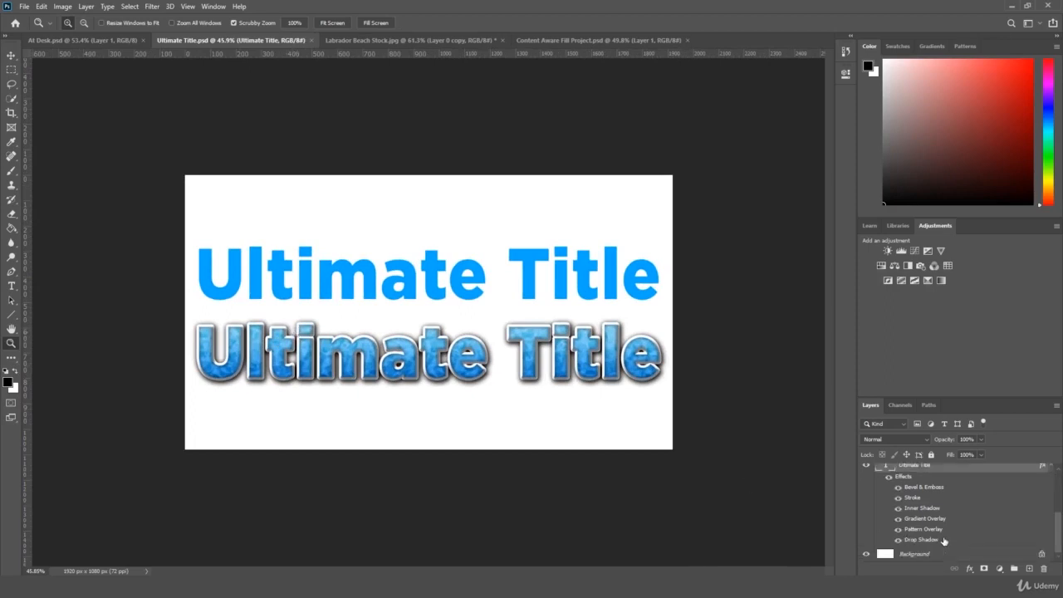
scroll(945, 542, "up", 3)
key("Delete")
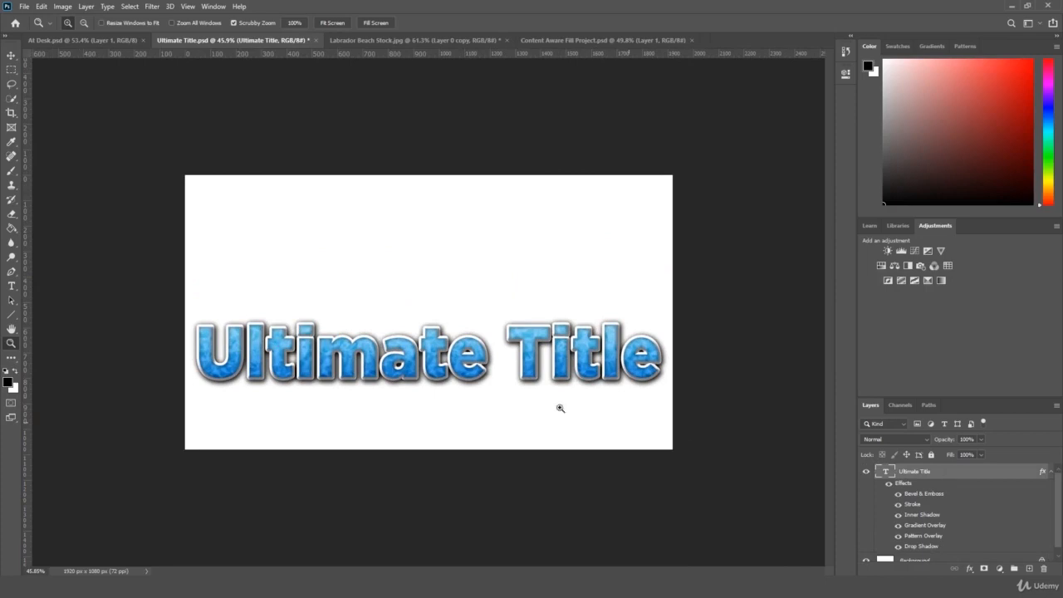
- Move the styled Ultimate Title text up to the vertical centre of the canvas
key("ctrl+t")
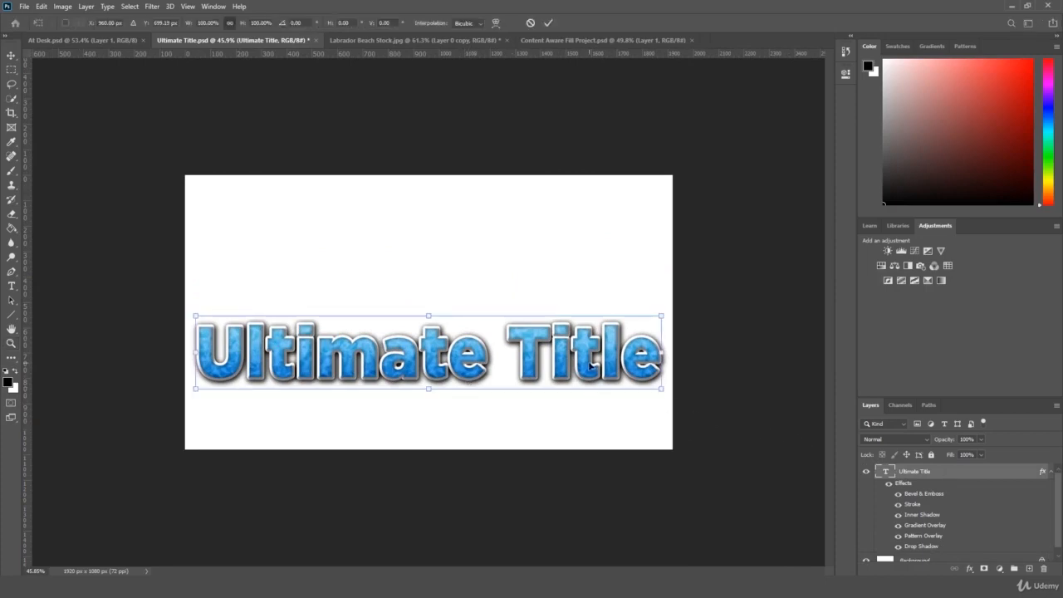
left_click_drag(590, 365, 589, 326)
key("Return")
- Warp the Ultimate Title text with a horizontal Arc style at +19% bend
left_click(11, 287)
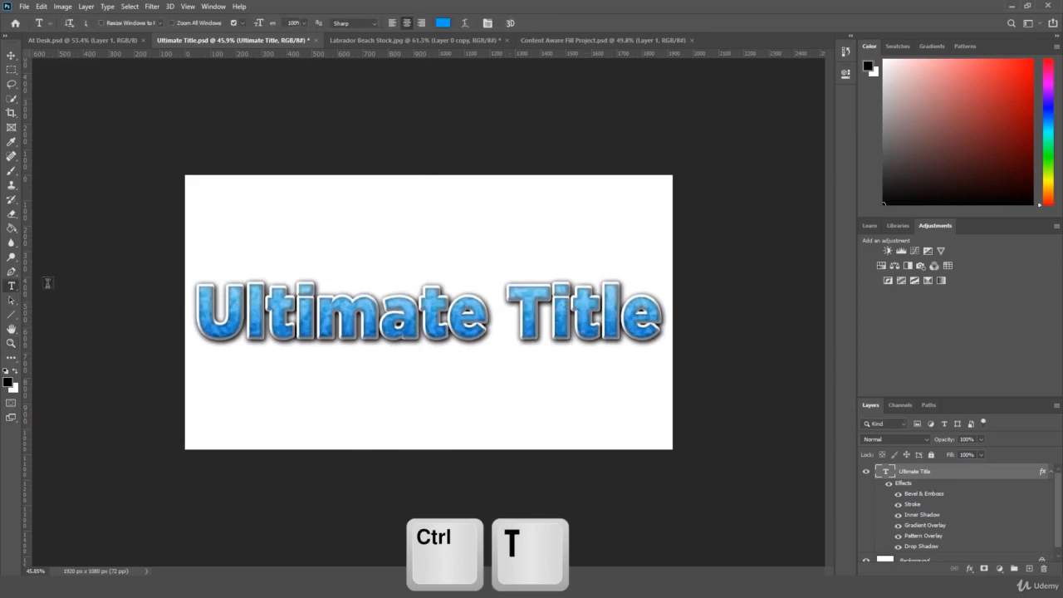
triple_click(381, 324)
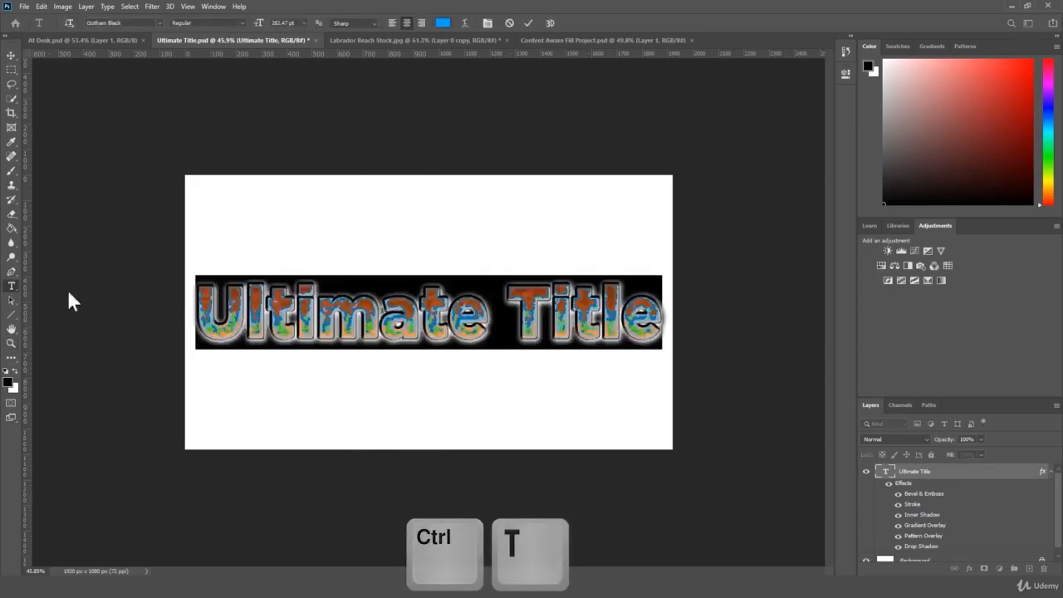
left_click(463, 25)
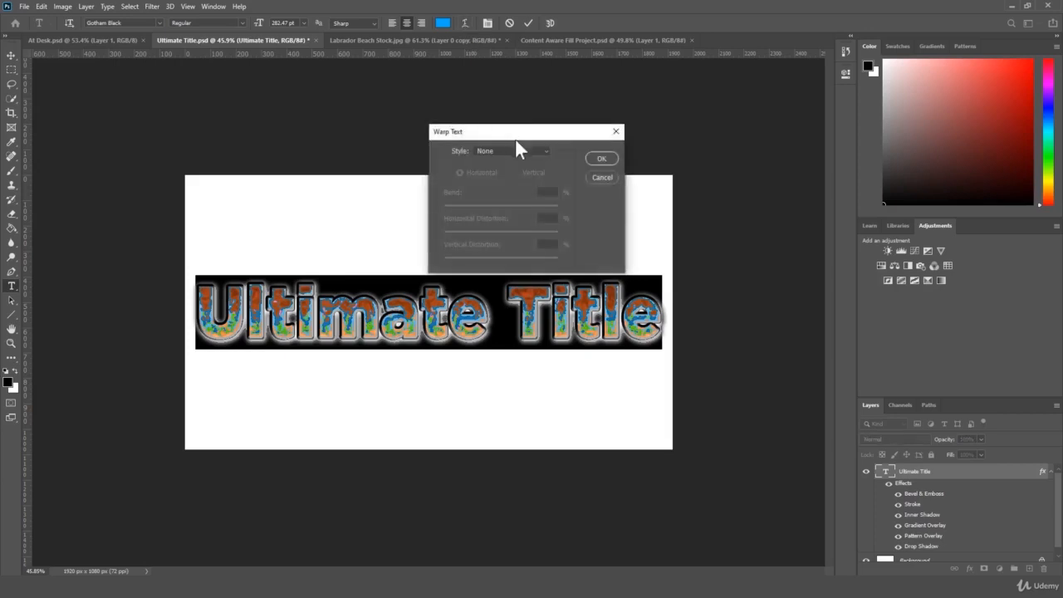
left_click(514, 152)
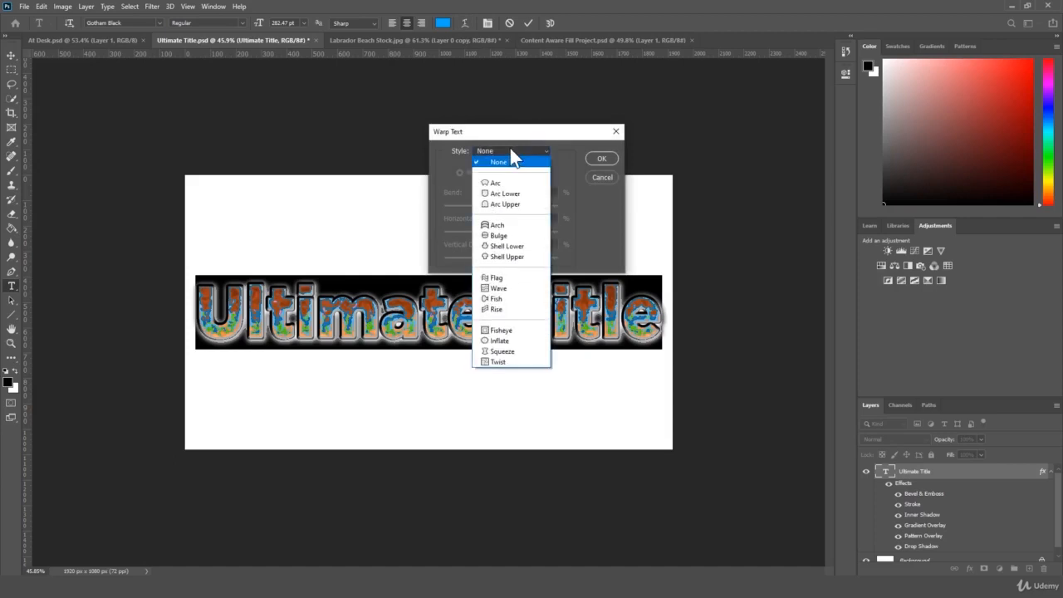
left_click(511, 183)
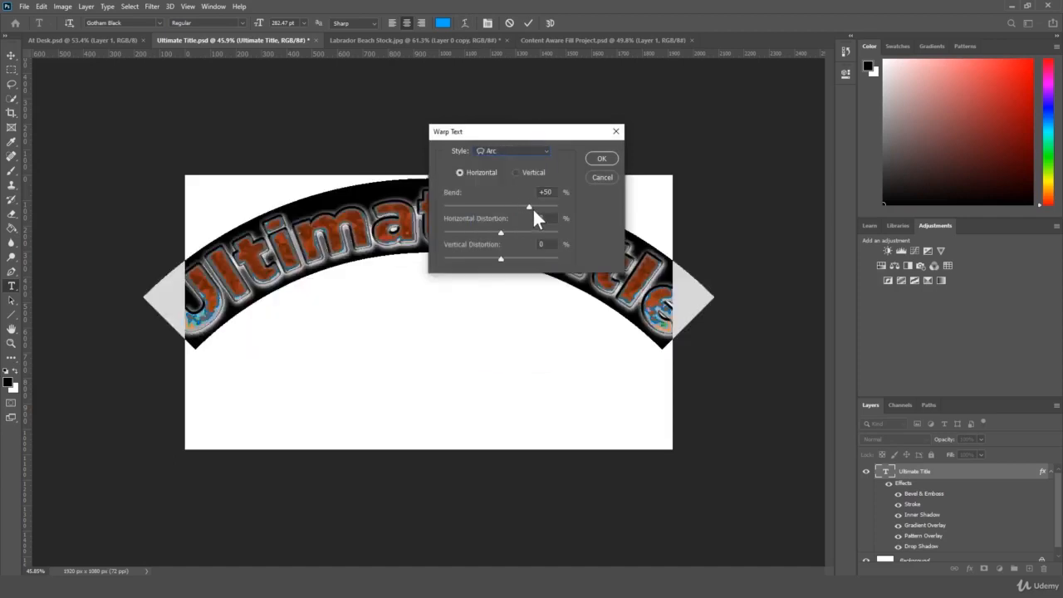
left_click_drag(532, 207, 515, 208)
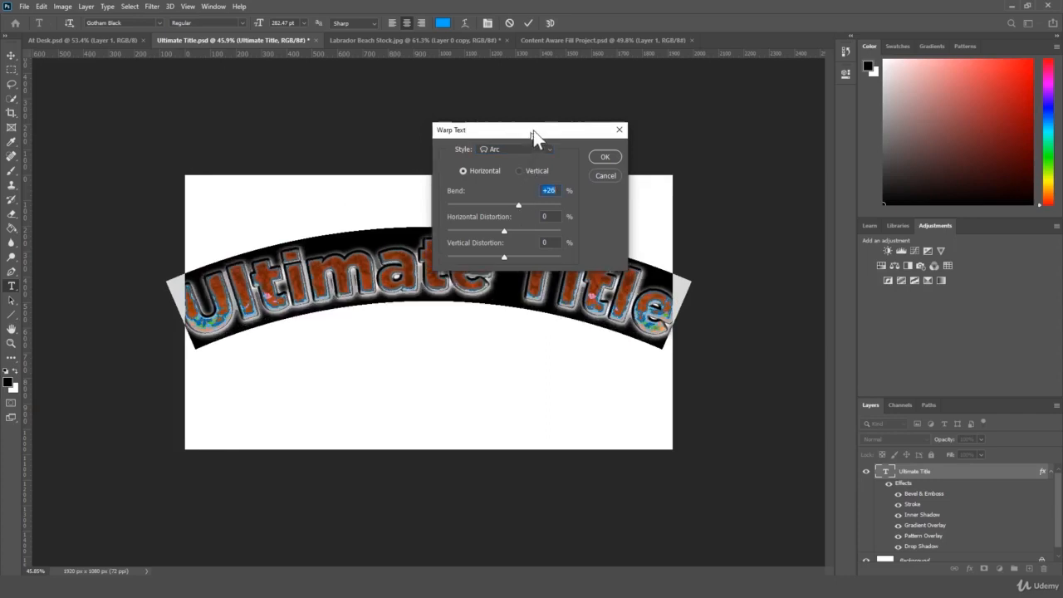
left_click_drag(534, 131, 734, 58)
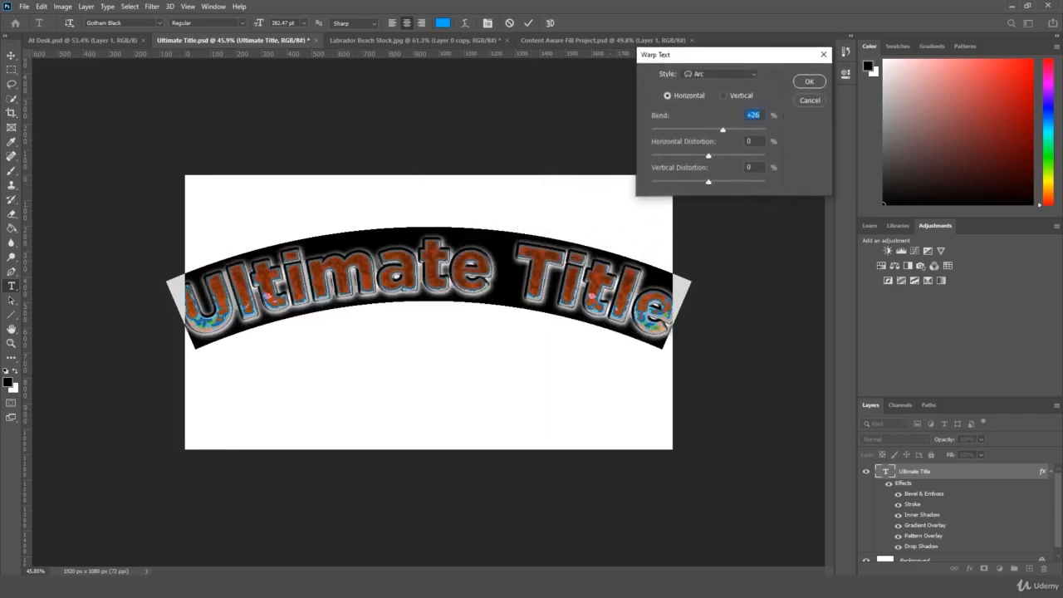
left_click_drag(725, 130, 719, 133)
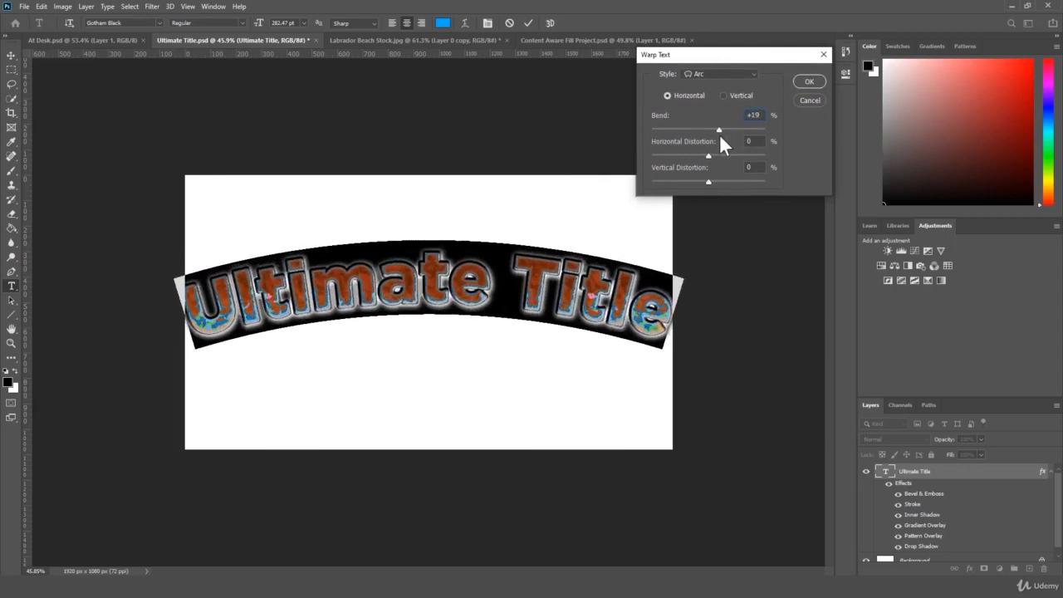
left_click(810, 83)
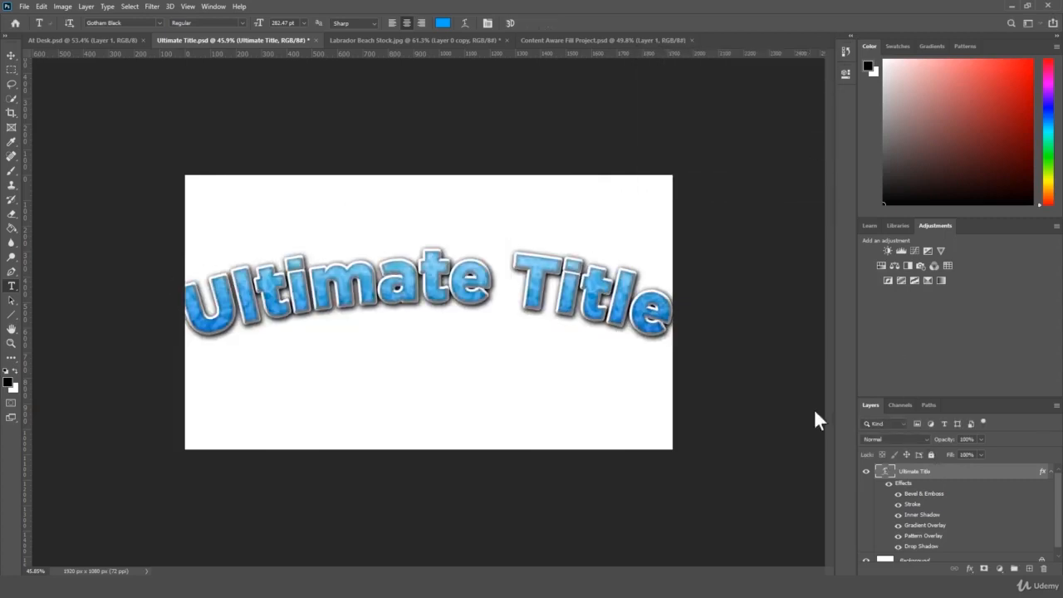
- Scale the arched title to about 93.5% and centre it on the canvas
key("ctrl+t")
left_click_drag(683, 225, 651, 233)
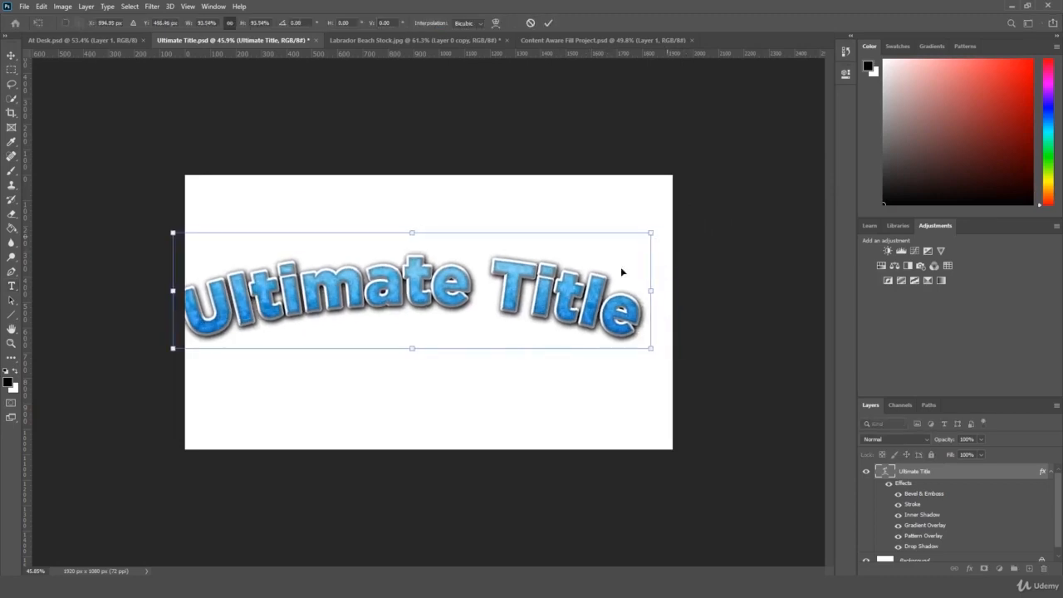
left_click_drag(621, 268, 634, 291)
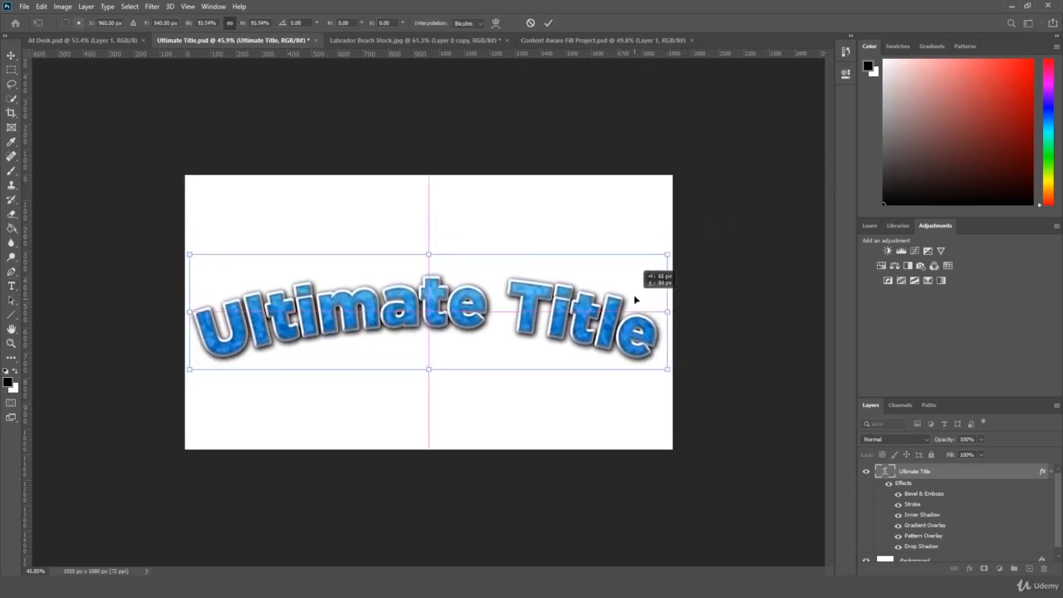
key("Return")
- Duplicate the arched title layer, scale the copy to about 50.6% and centre it above the original
key("t")
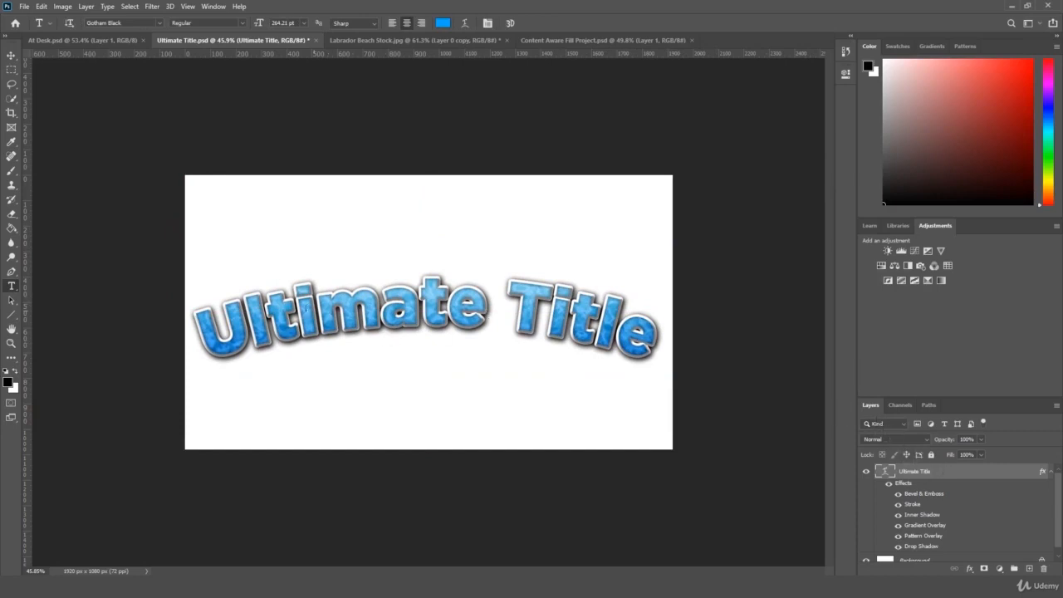
left_click_drag(969, 474, 1029, 569)
key("ctrl+t")
left_click_drag(668, 370, 432, 284)
left_click_drag(387, 289, 506, 260)
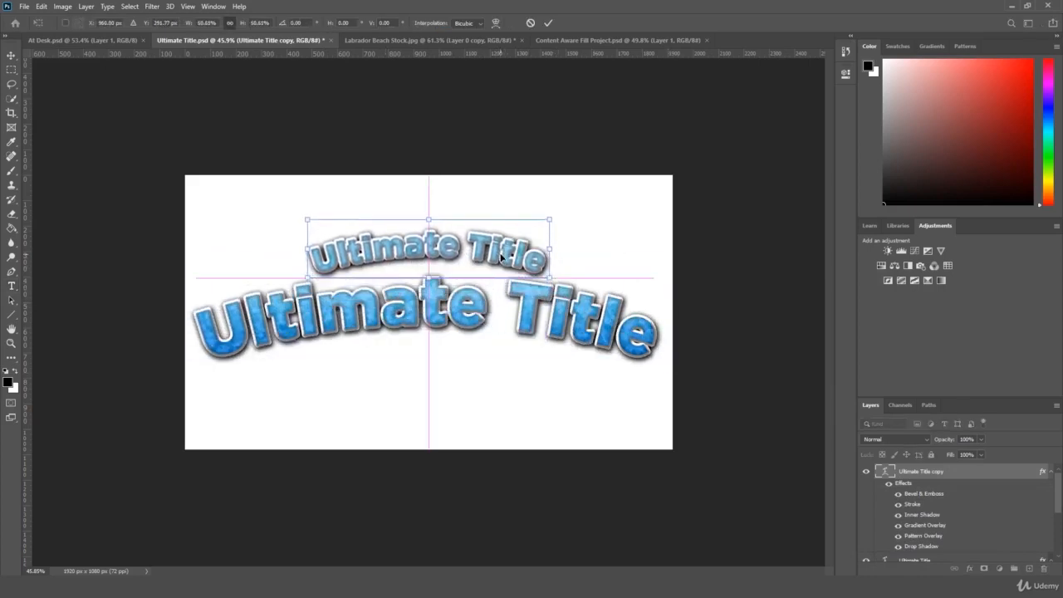
key("Return")
- Replace the smaller arched copy's text with TITLE
key("t")
triple_click(467, 252)
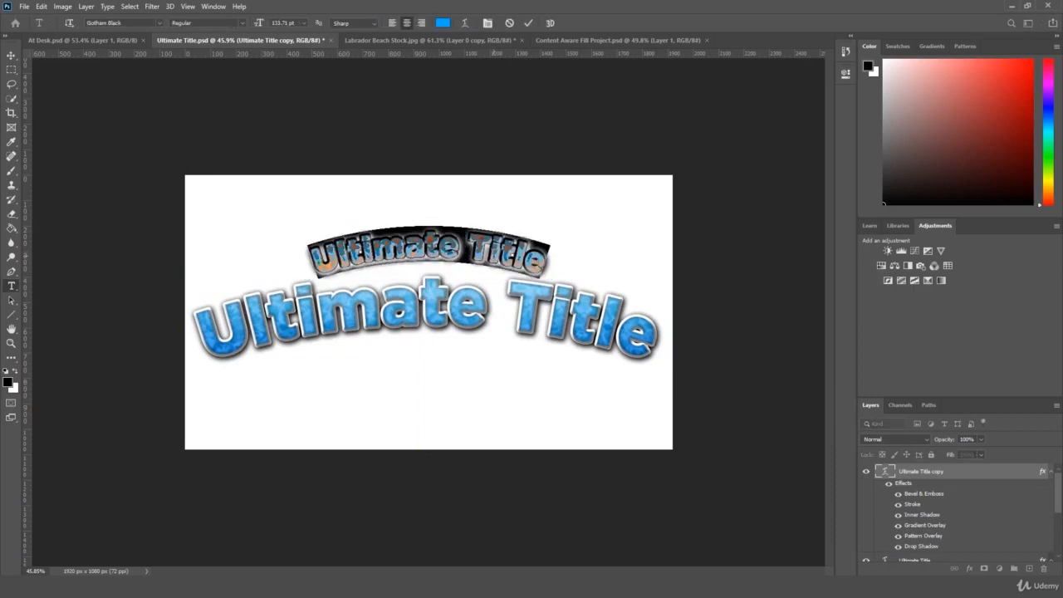
type("TITLE")
left_click(467, 380)
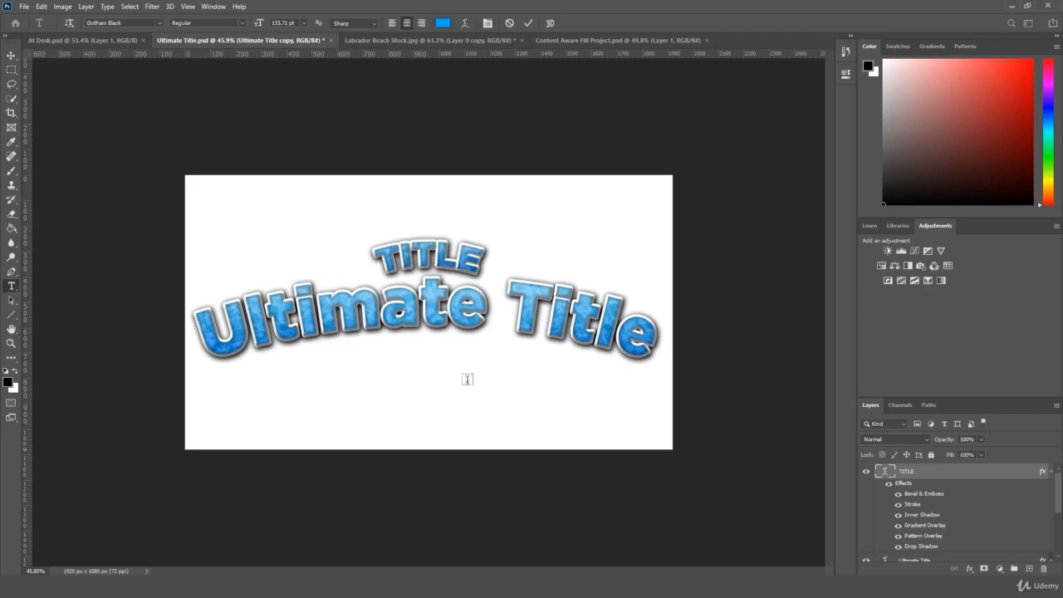
left_click(10, 343)
mouse_move(136, 308)
left_mouse_down()
mouse_move(113, 326)
mouse_move(126, 324)
left_mouse_up()
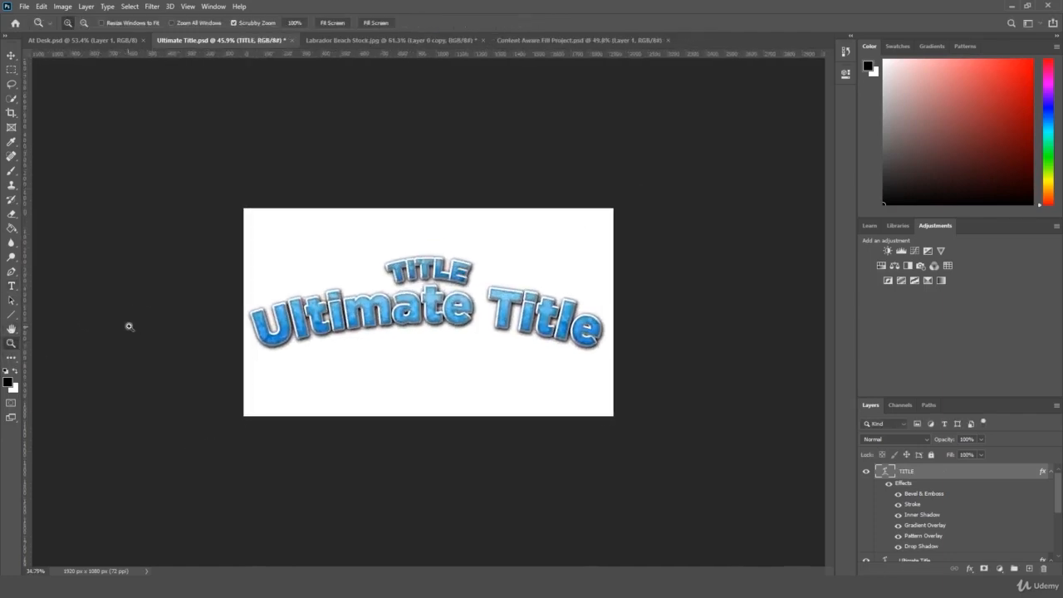
- Undo the copy's text edit, the duplicate title, the rescaling and the Arc warp
key("ctrl+z")
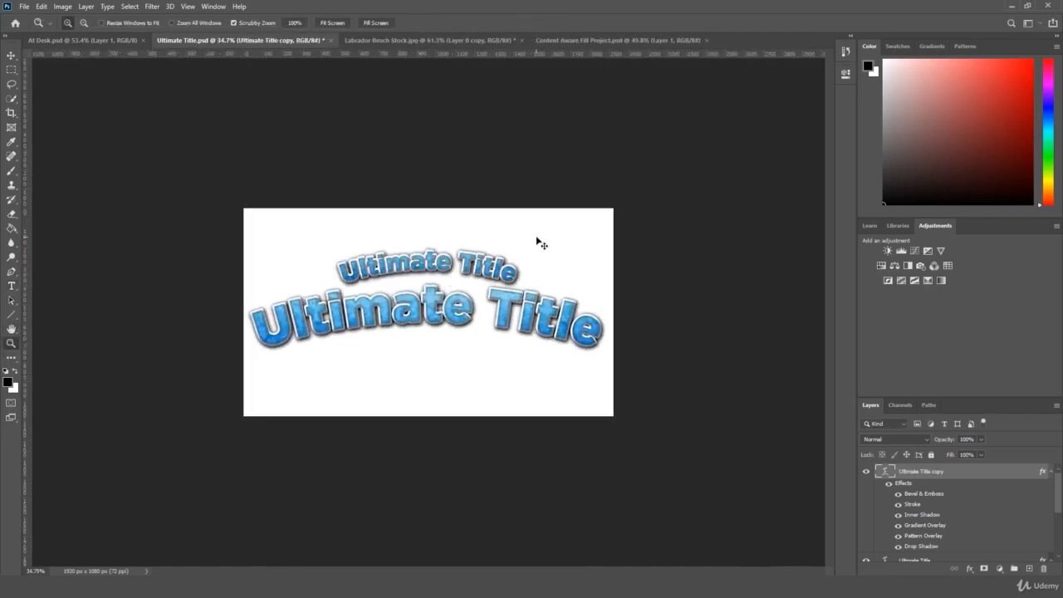
key("ctrl+z")
left_click_drag(508, 231, 529, 224)
key("ctrl+z")
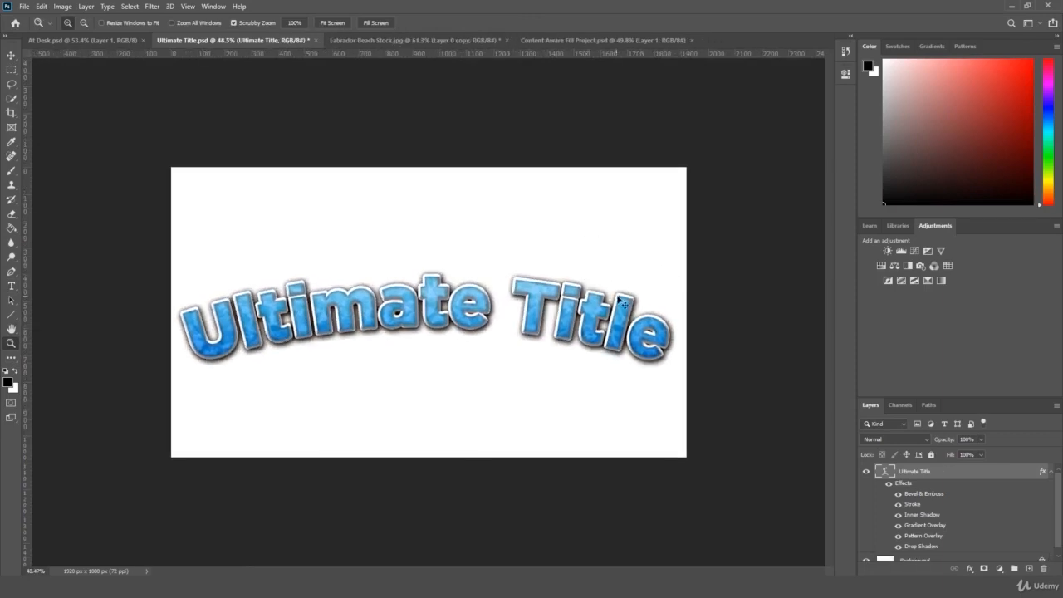
key("ctrl+z")
key("ctrl+z")
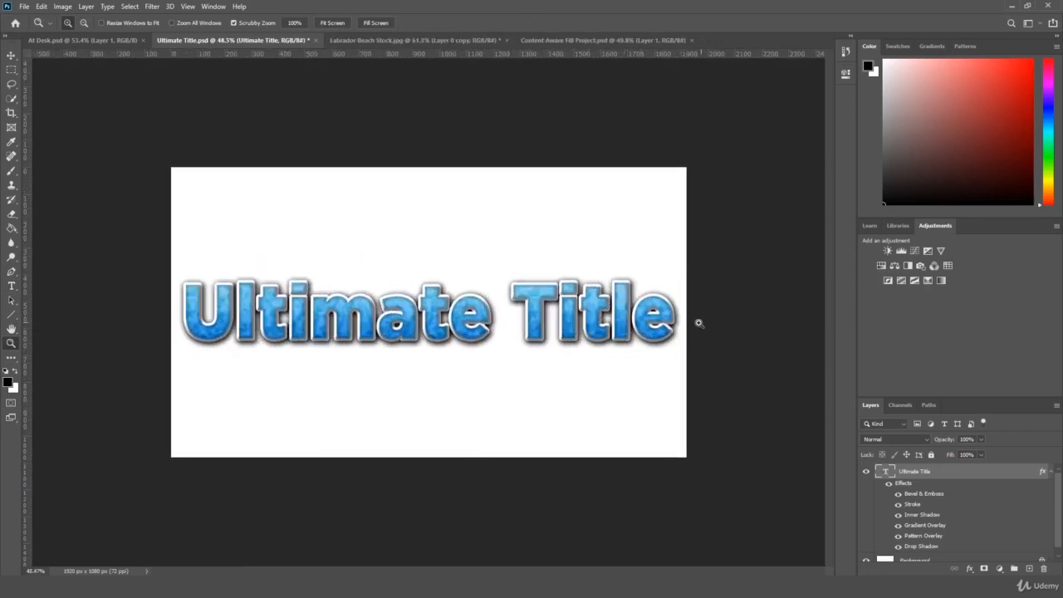
- Hide the title's layer effects and show them again to compare the plain and styled text
left_click_drag(698, 323, 690, 327)
left_click(888, 484)
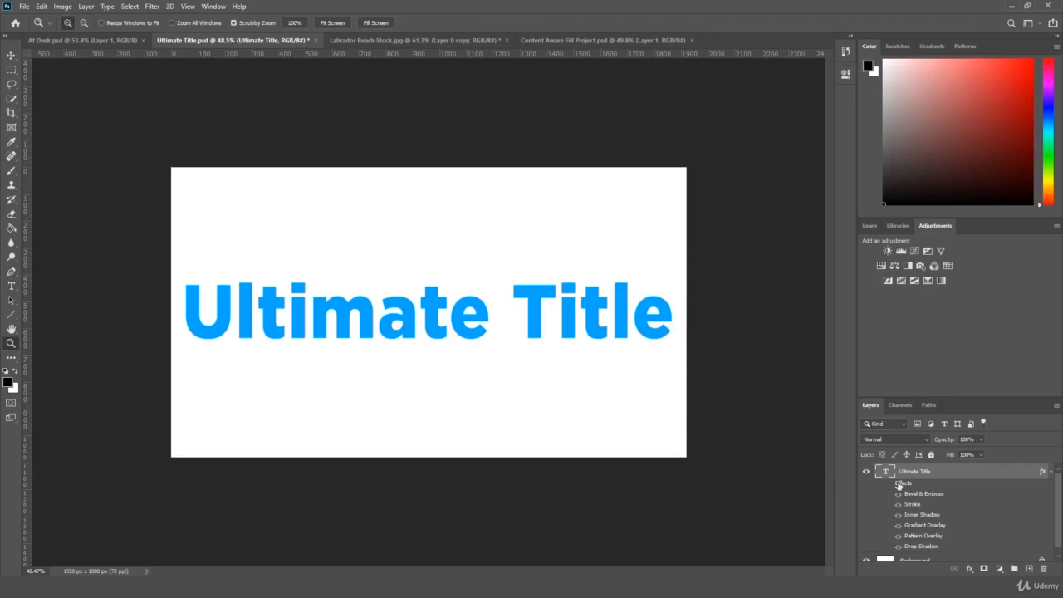
left_click(889, 483)
left_click_drag(491, 352, 379, 331)
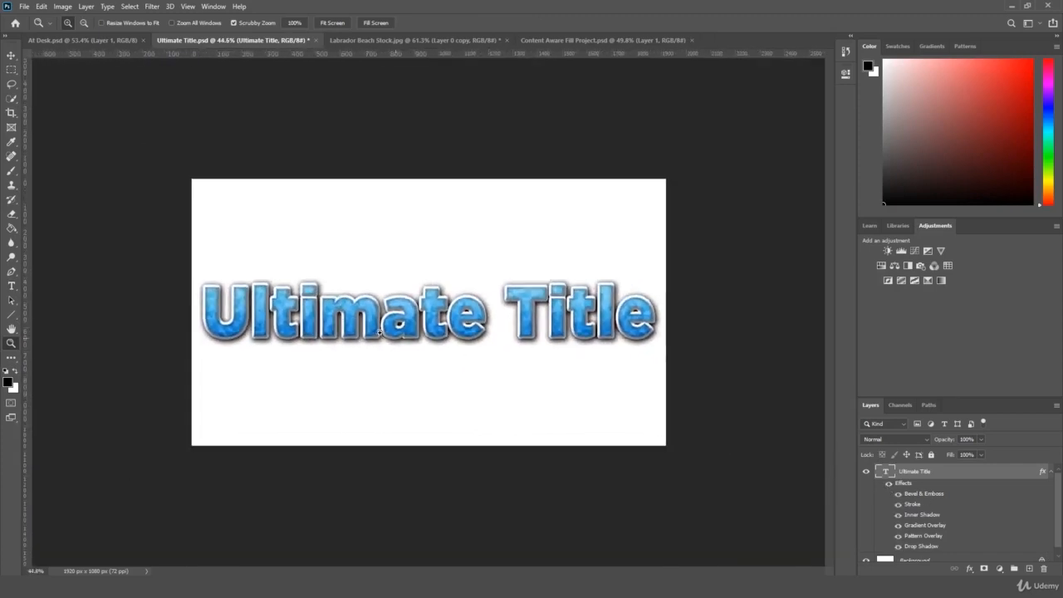
- Try a horizontal Bulge warp on the title with the bend at +10%
left_click(10, 285)
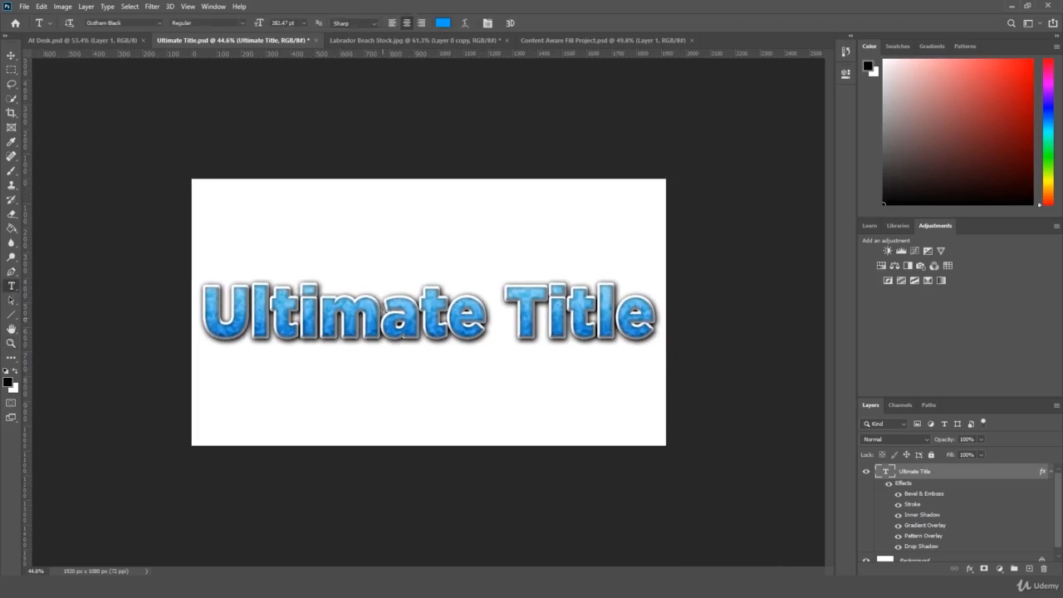
left_click(463, 21)
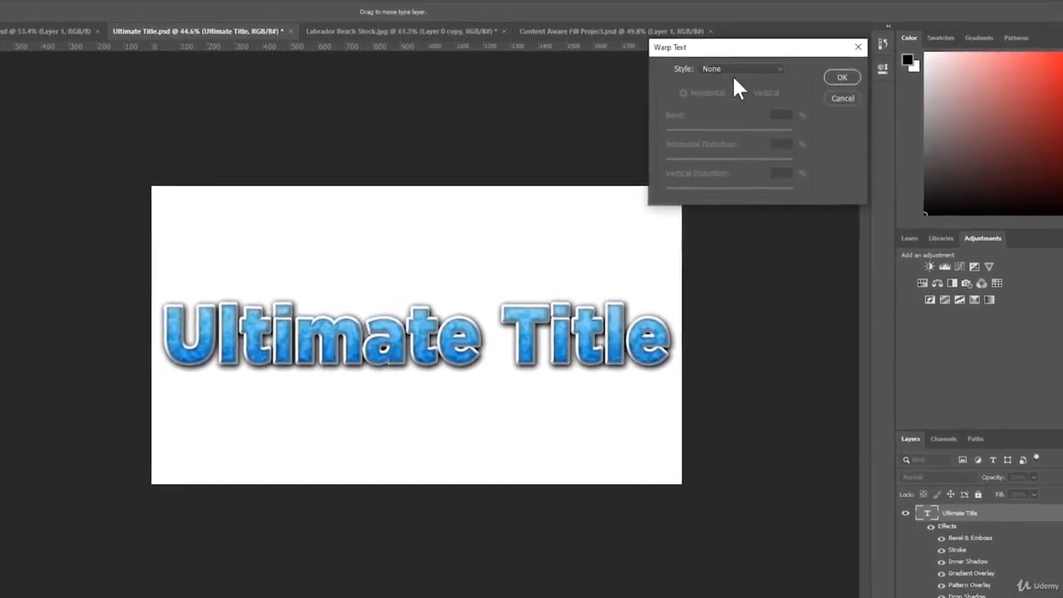
left_click(723, 73)
left_click(731, 164)
left_click(746, 133)
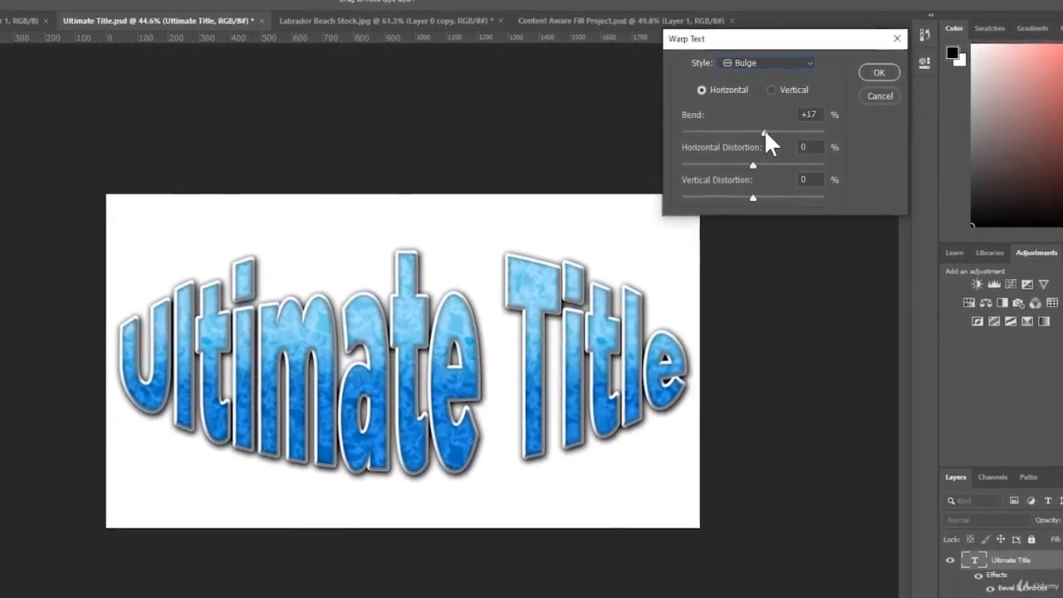
left_click_drag(771, 130, 768, 133)
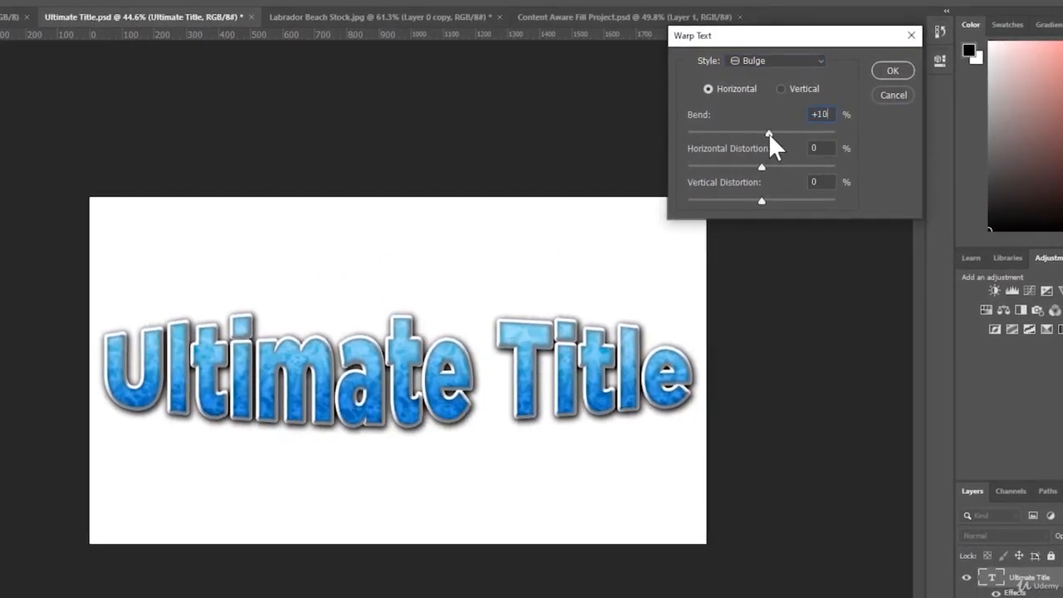
- Change the title's warp style to Shell Lower with a +31% bend and apply it
left_click(787, 64)
left_click(785, 181)
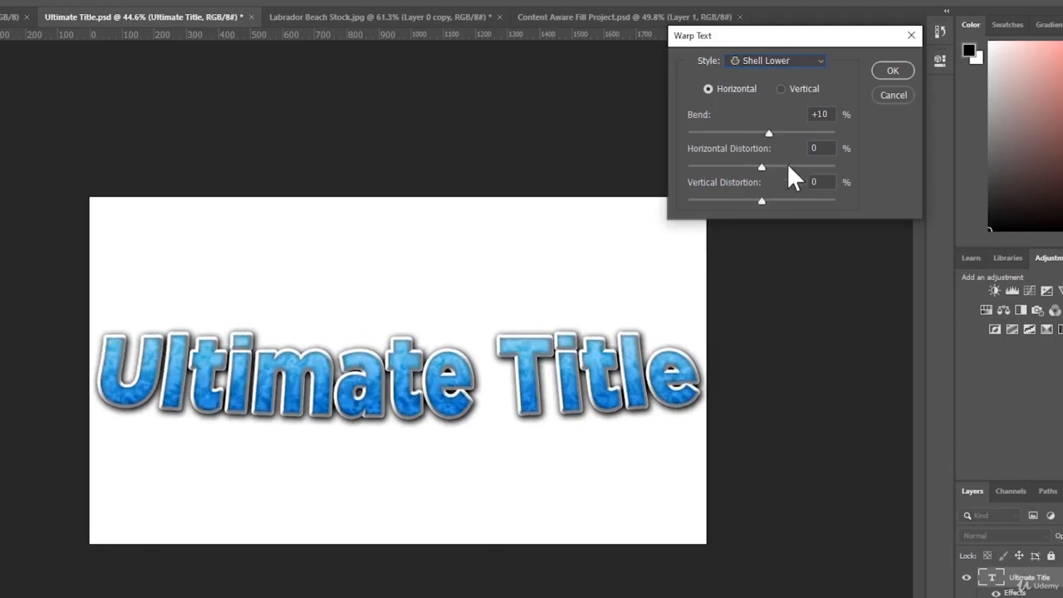
left_click(793, 133)
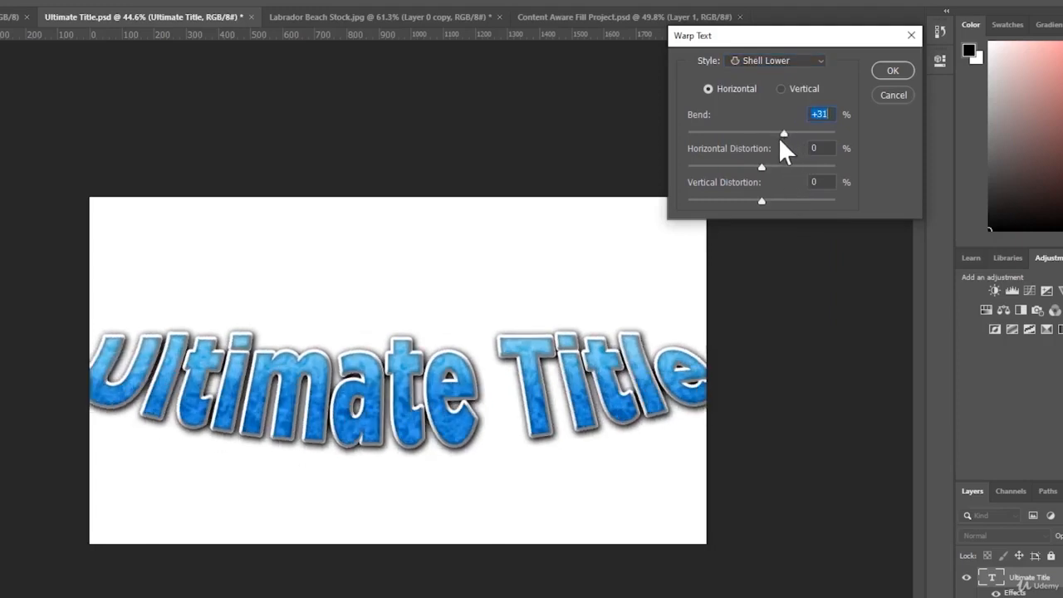
left_click(912, 69)
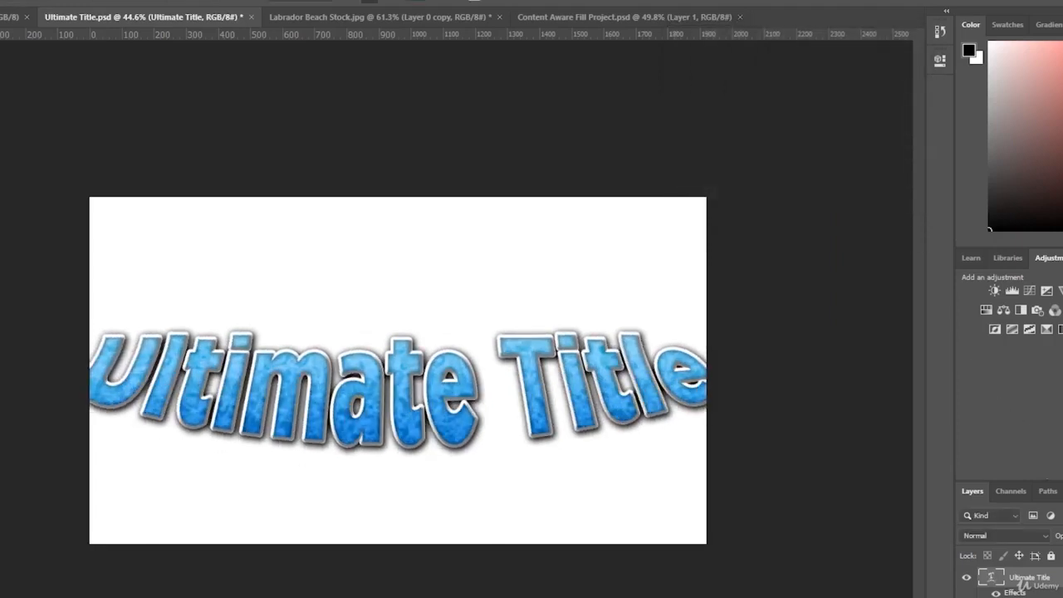
- Scale the warped title down to fit inside the canvas and reposition it just above the centre
key("ctrl+t")
left_click_drag(736, 324, 585, 366)
left_click_drag(514, 412, 589, 341)
key("Return")
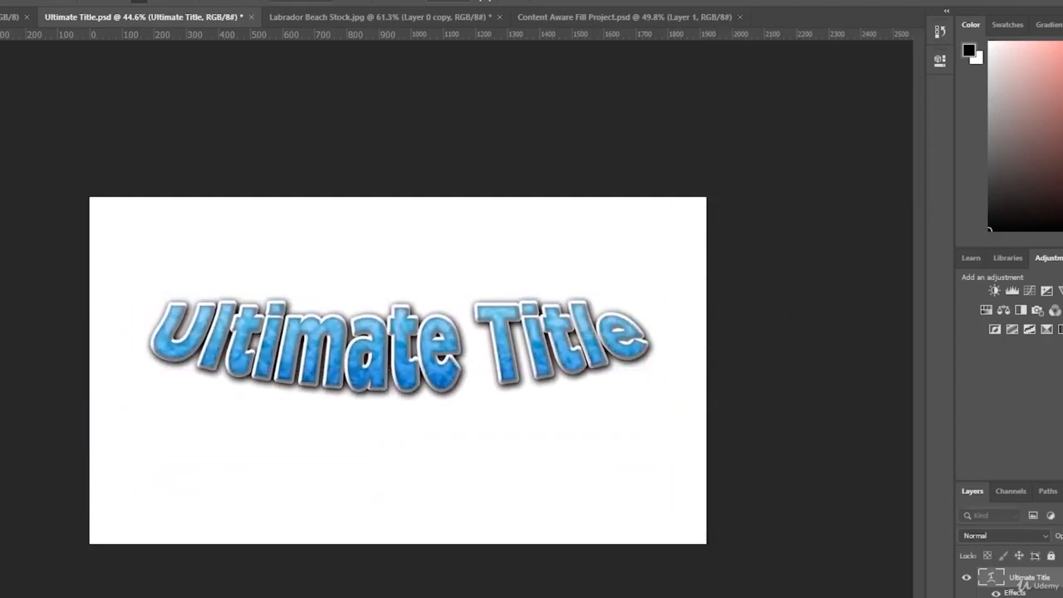
- Try a horizontal Arc warp on the Ultimate Title text with the bend at -49%
triple_click(224, 342)
left_click(409, 322)
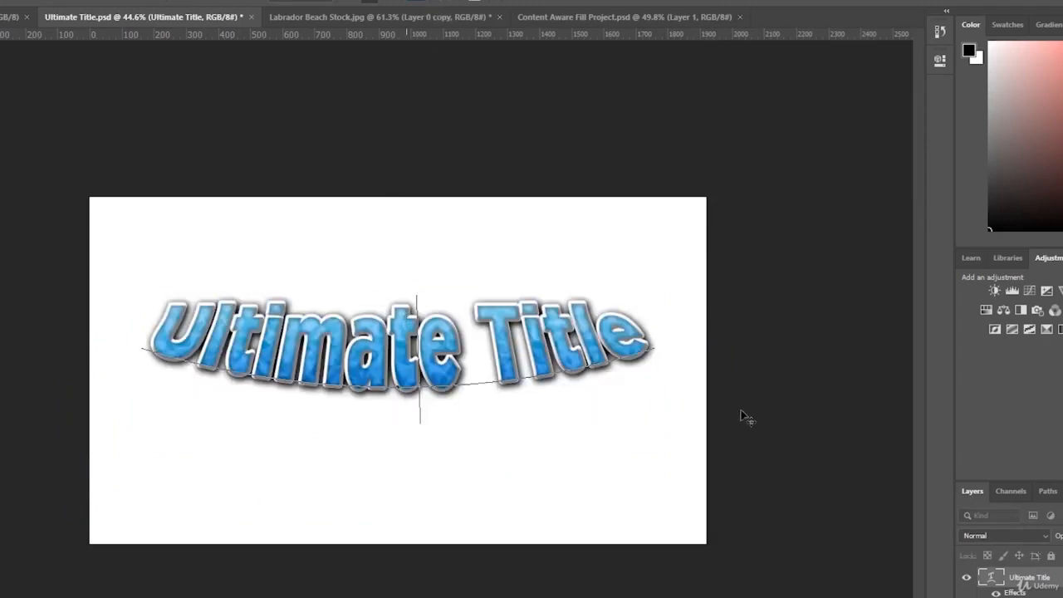
left_click(448, 1)
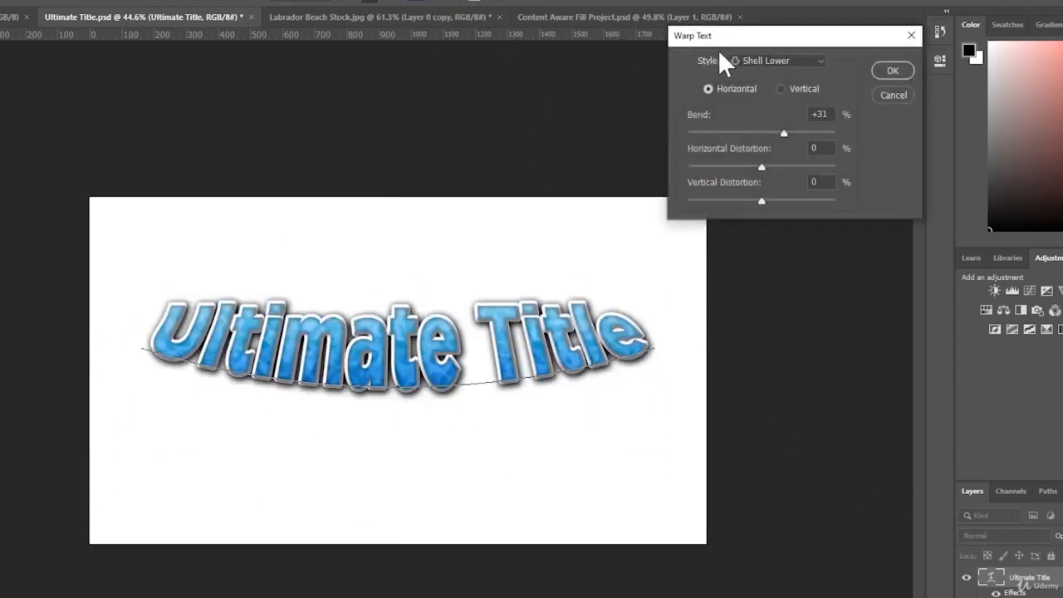
left_click(779, 65)
left_click(771, 101)
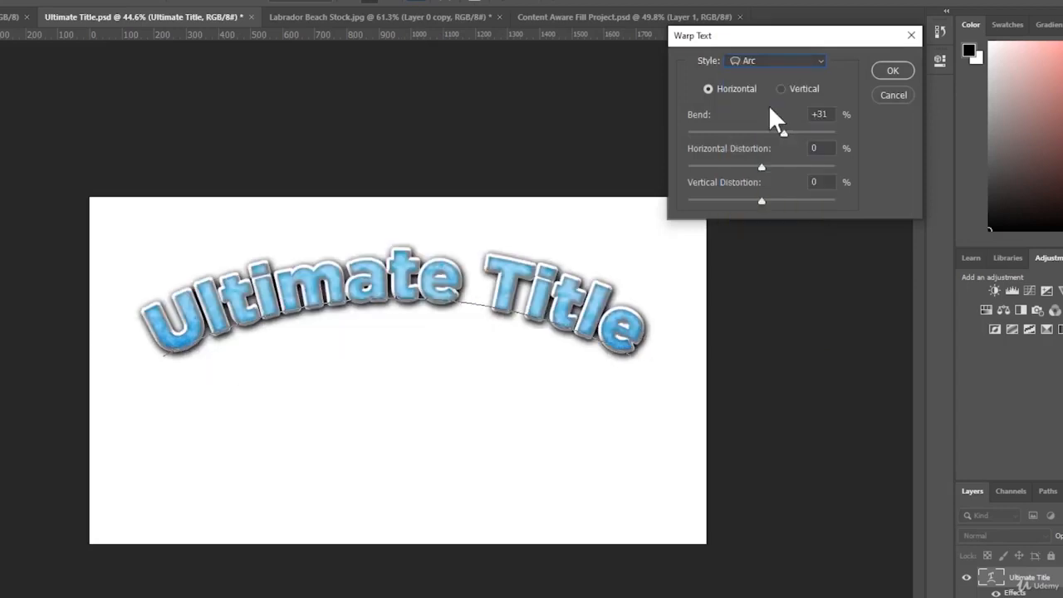
left_click_drag(783, 134, 725, 136)
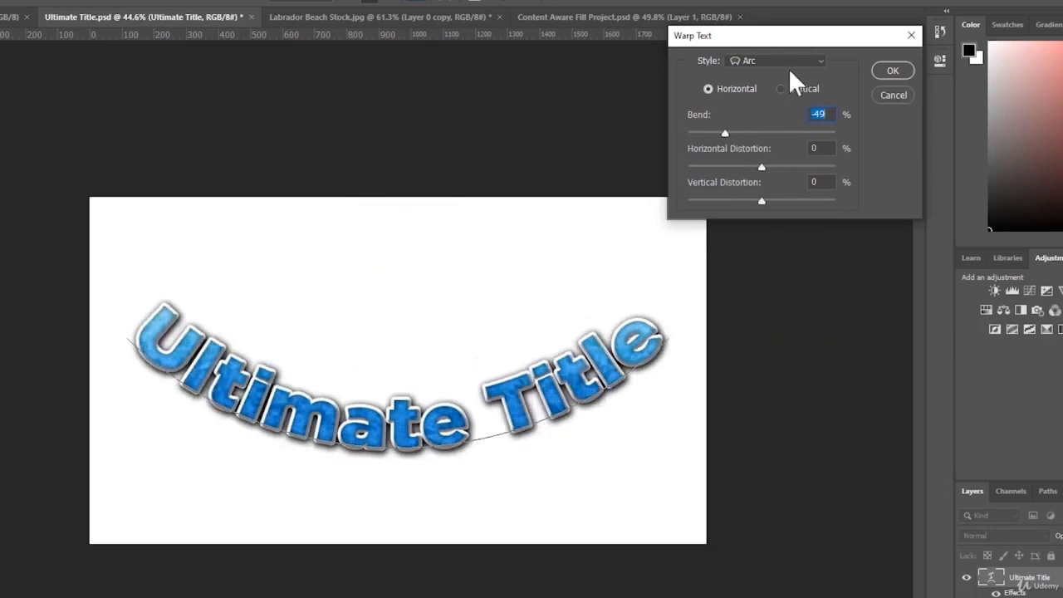
- Change the title's warp style to Arc Lower with a +50% bend and apply it
left_click(788, 63)
left_click(793, 113)
left_click(765, 133)
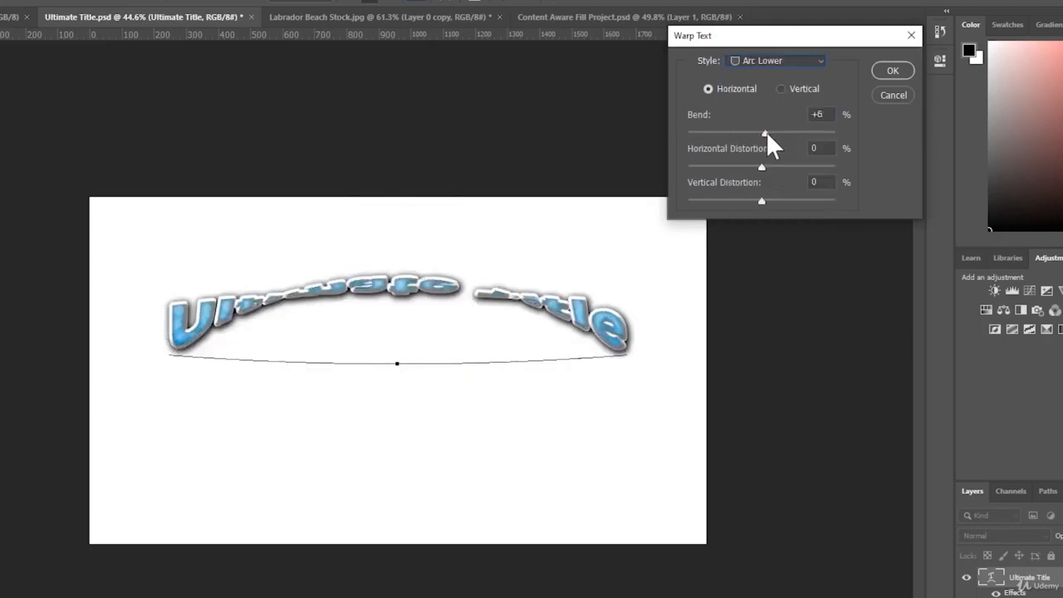
left_click_drag(766, 131, 803, 132)
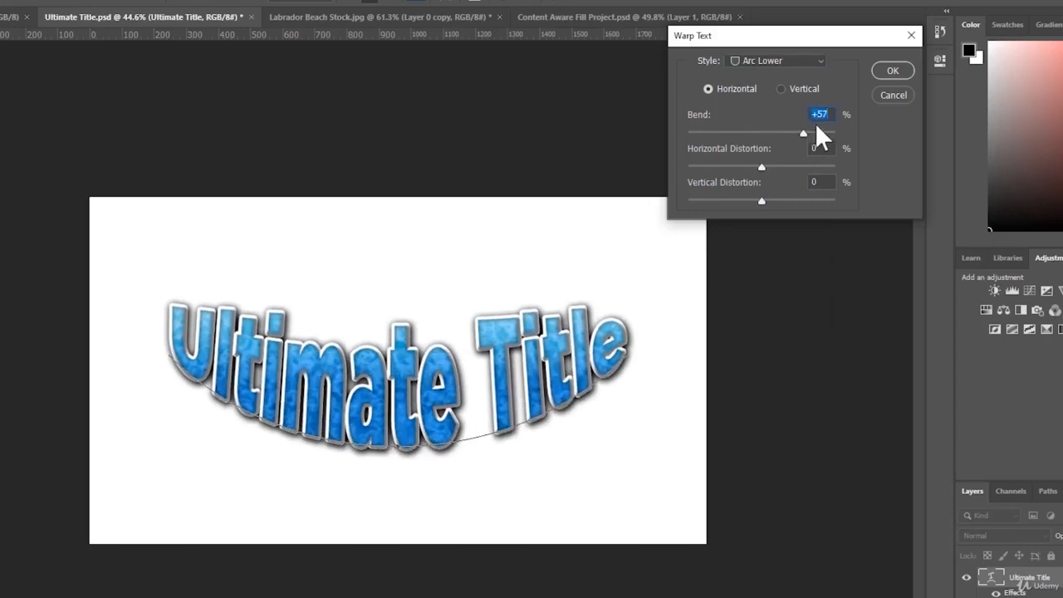
type("50")
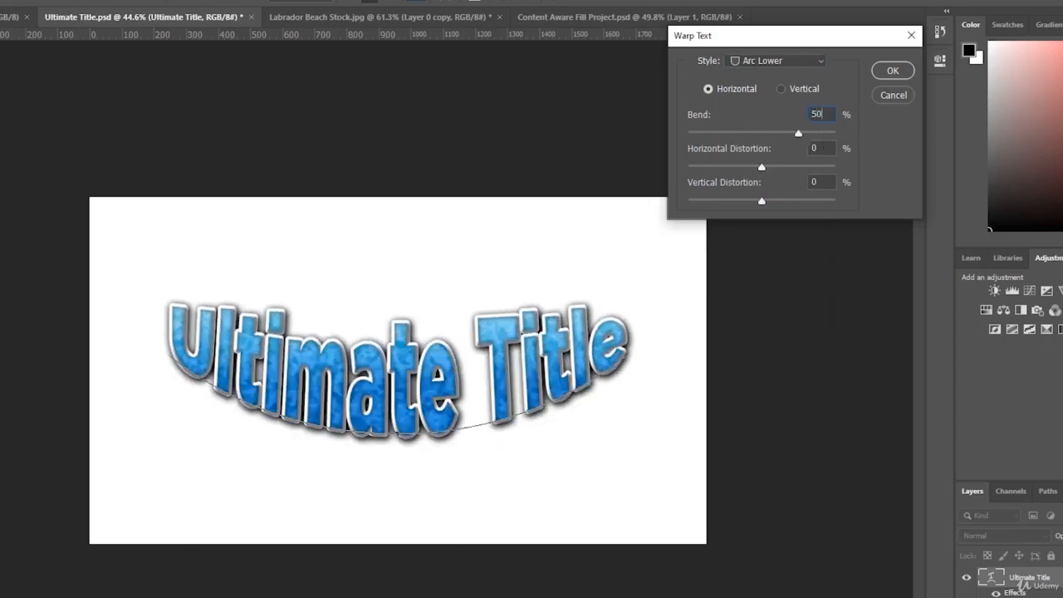
key("Return")
- Stack a duplicate of the title, warped with Arc Upper at a +50% bend, directly above the original
mouse_move(525, 337)
left_mouse_down()
mouse_move(498, 391)
mouse_move(545, 459)
mouse_move(545, 319)
mouse_move(509, 327)
left_mouse_up()
key("ctrl+j")
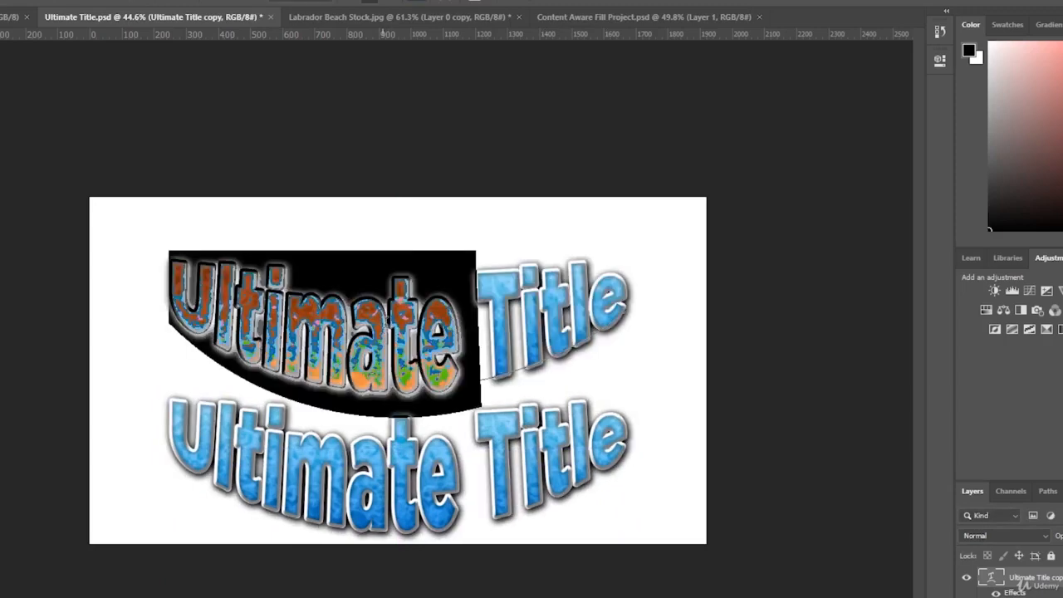
left_click(455, 9)
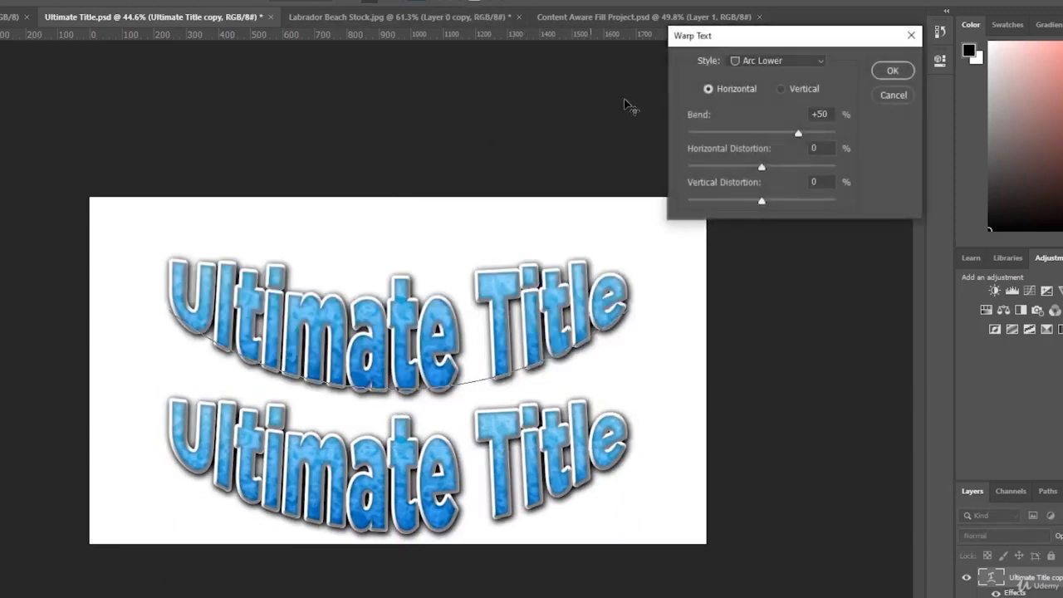
left_click(776, 60)
left_click(774, 129)
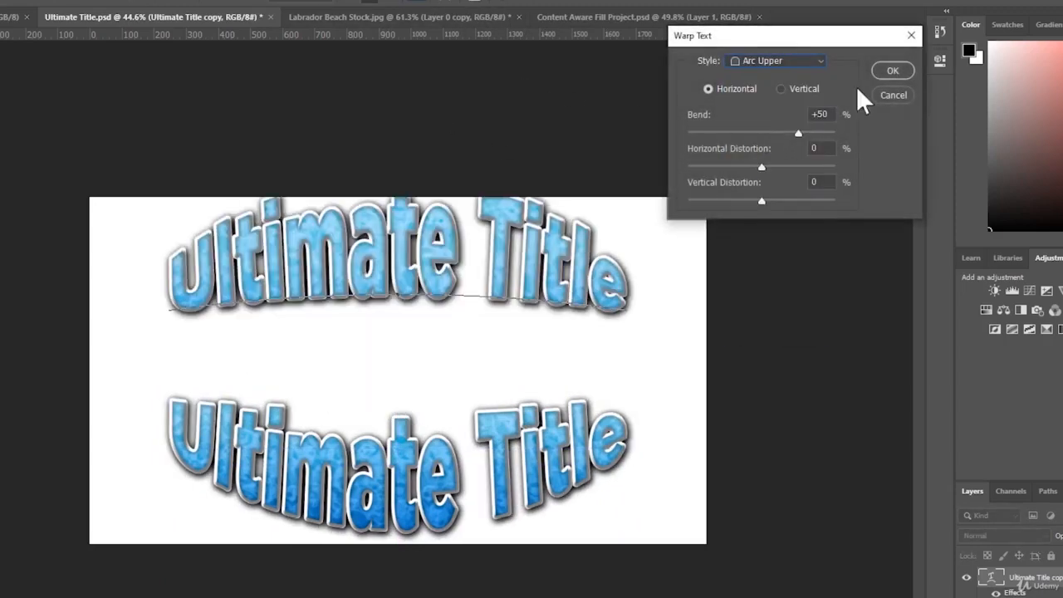
left_click(880, 73)
left_click_drag(482, 246, 498, 309)
key("Return")
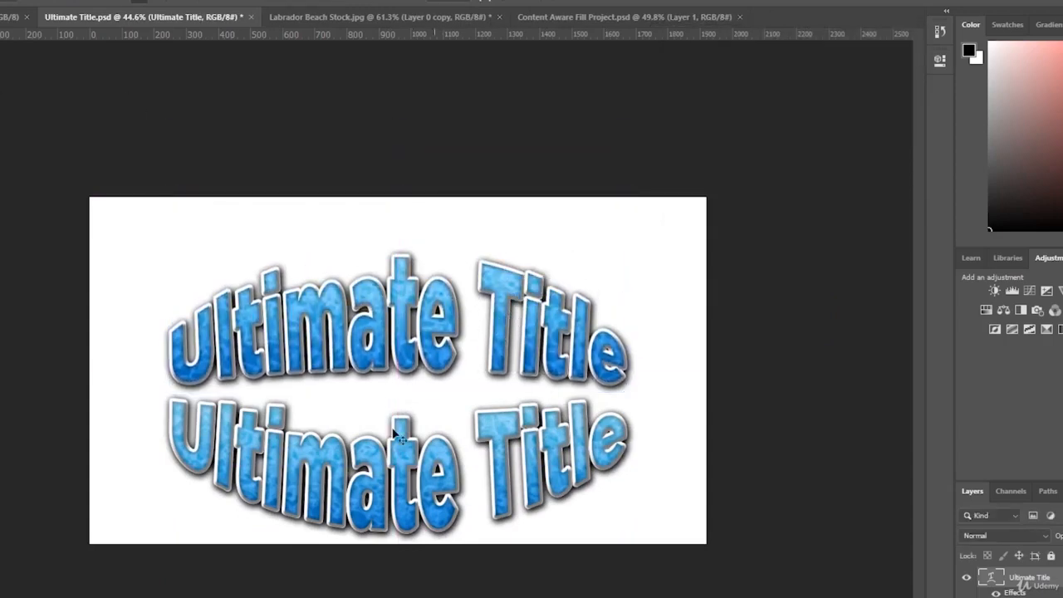
- Undo the title's duplicate and the Arc warps, going back to the single Shell Lower title
key("ctrl+z")
key("ctrl+z")
key("ctrl+z")
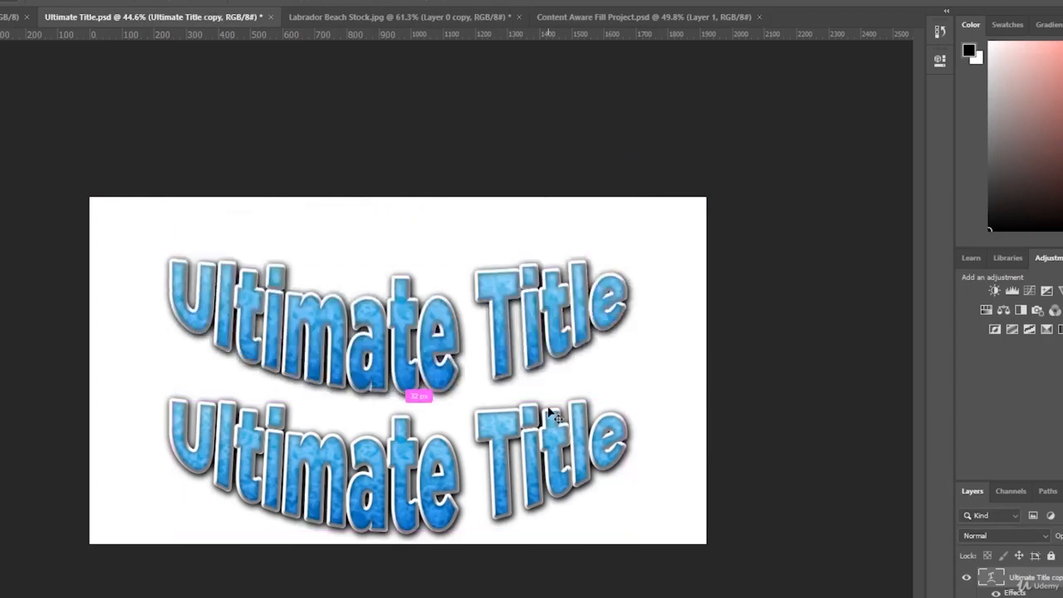
key("ctrl+z")
key("ctrl+z")
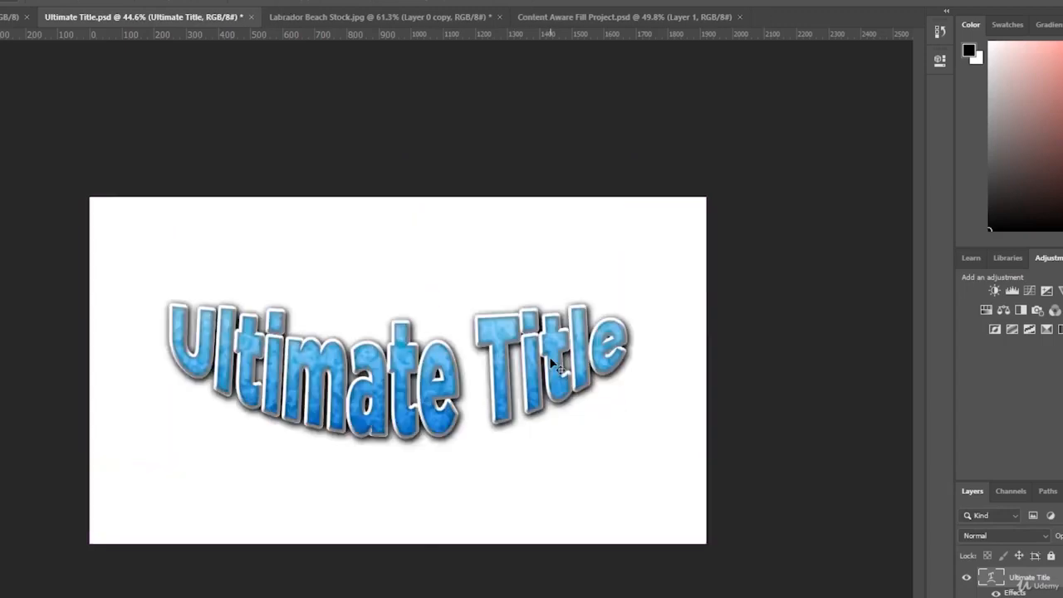
key("ctrl+z")
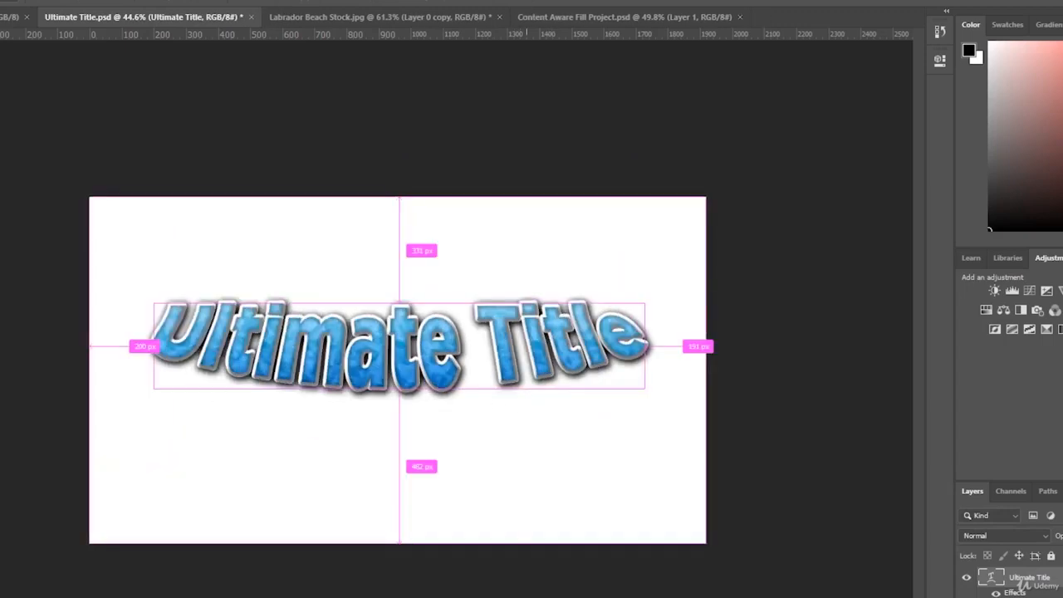
- Reopen the title's text warp and try a horizontal Arc style with a +26% bend
triple_click(357, 360)
left_click(478, 88)
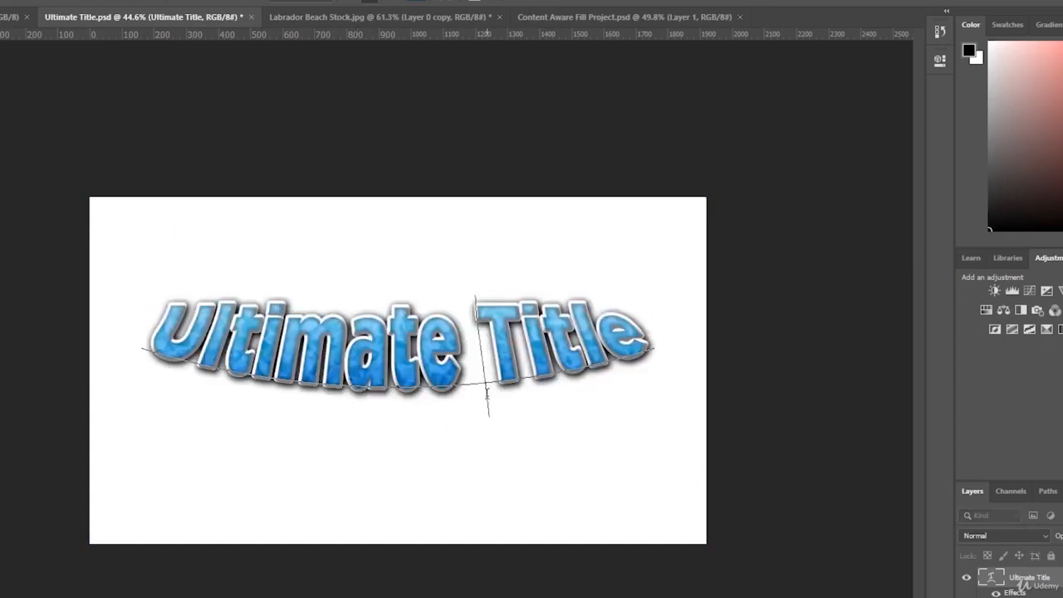
left_click(449, 1)
left_click(772, 62)
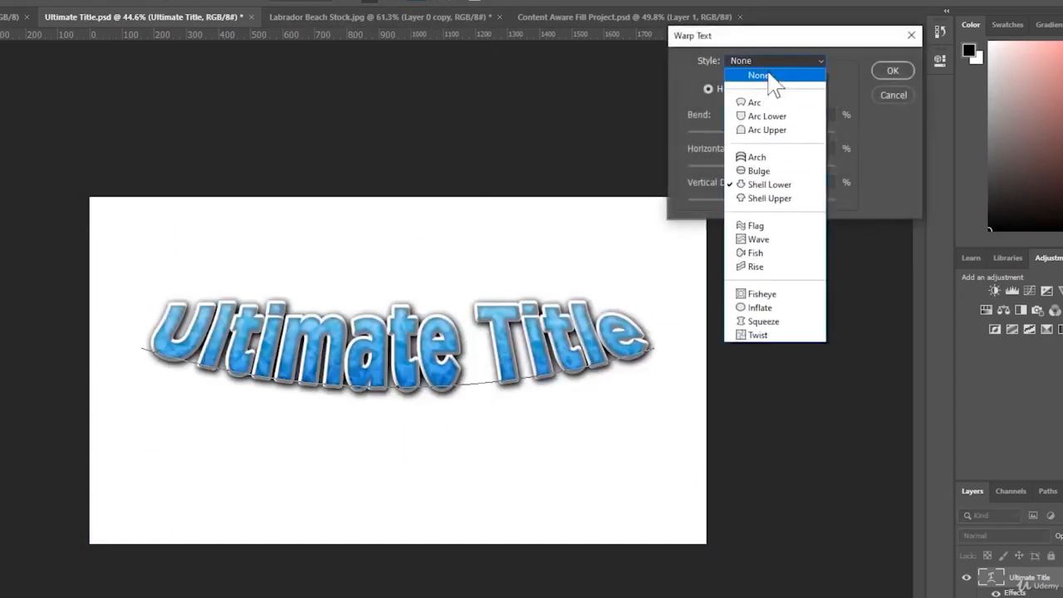
left_click(768, 103)
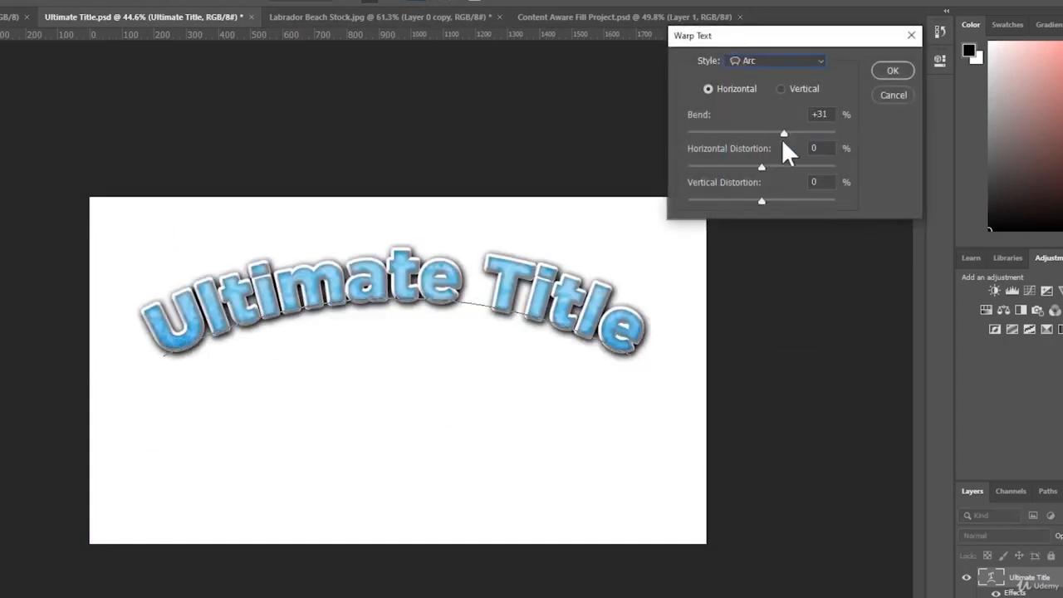
left_click_drag(779, 135, 778, 132)
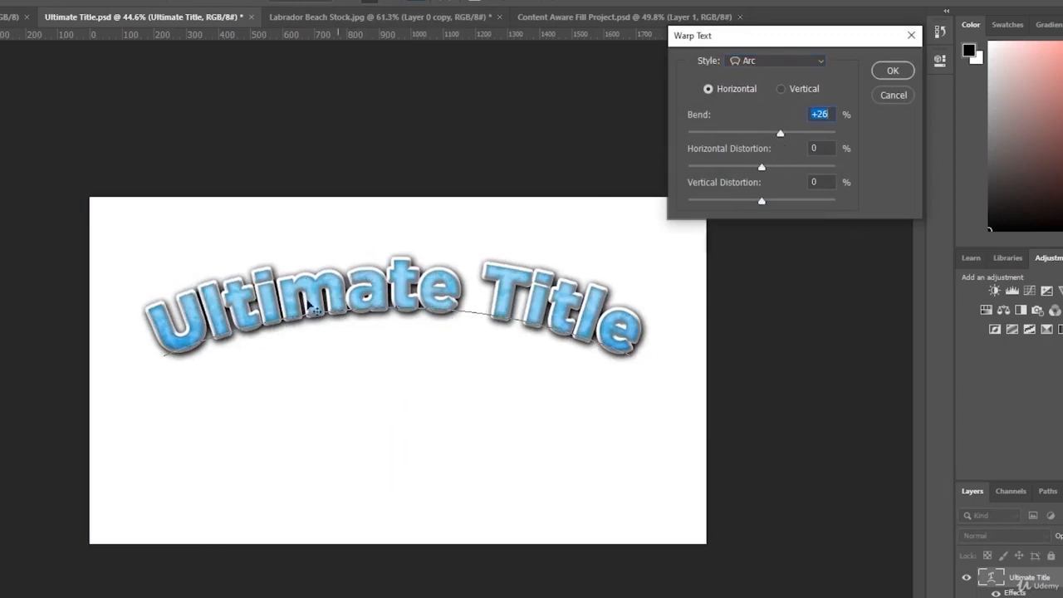
- Try the Flag warp style with a +70% bend and the Wave style with a +100% bend on the title
left_click(770, 61)
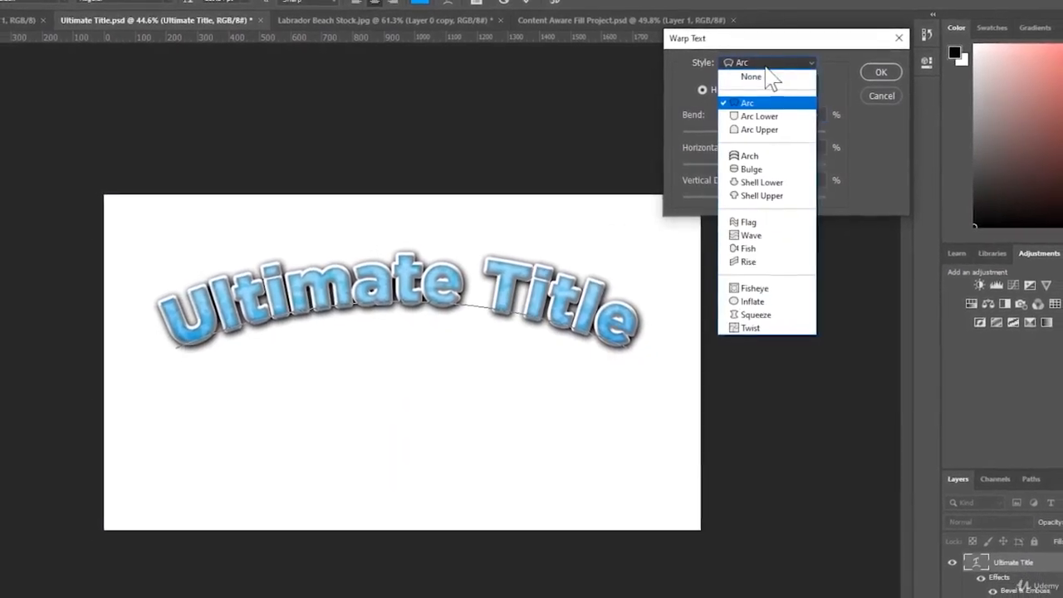
left_click(747, 220)
mouse_move(768, 133)
left_mouse_down()
mouse_move(794, 129)
mouse_move(764, 131)
left_mouse_up()
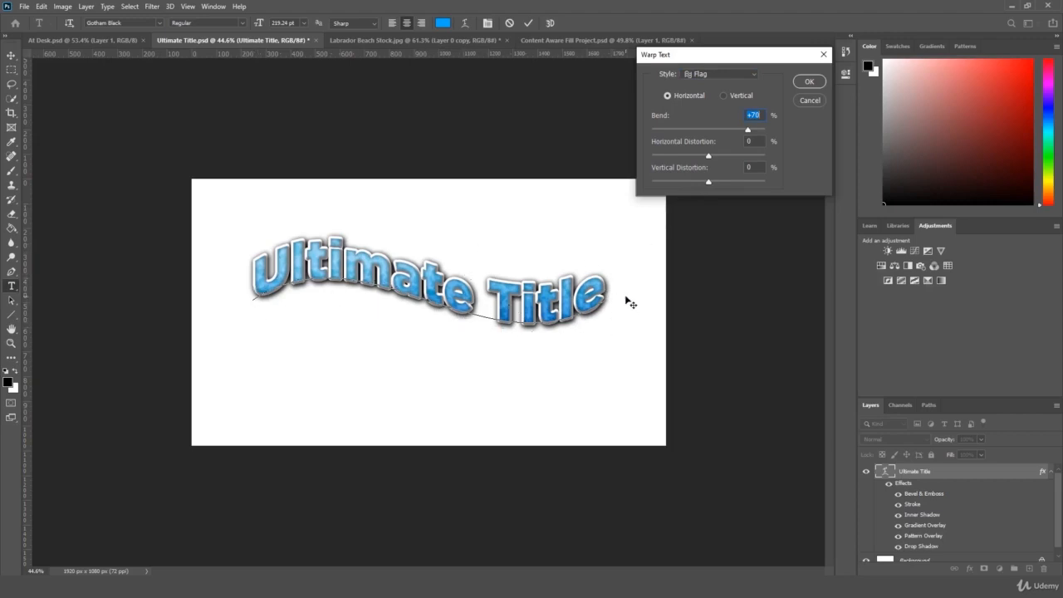
left_click(726, 78)
left_click(722, 210)
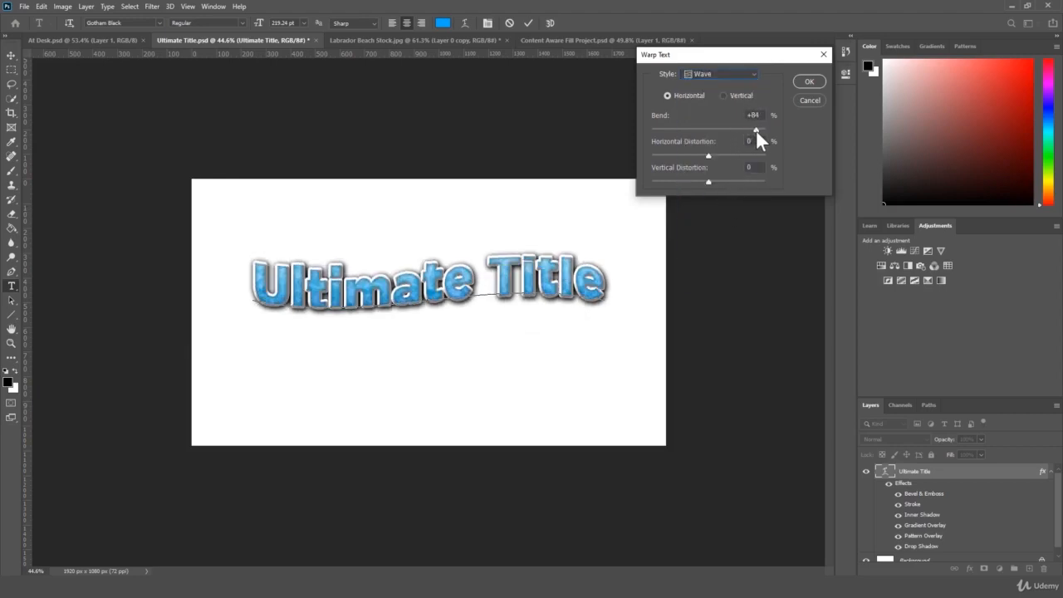
left_click_drag(756, 130, 790, 126)
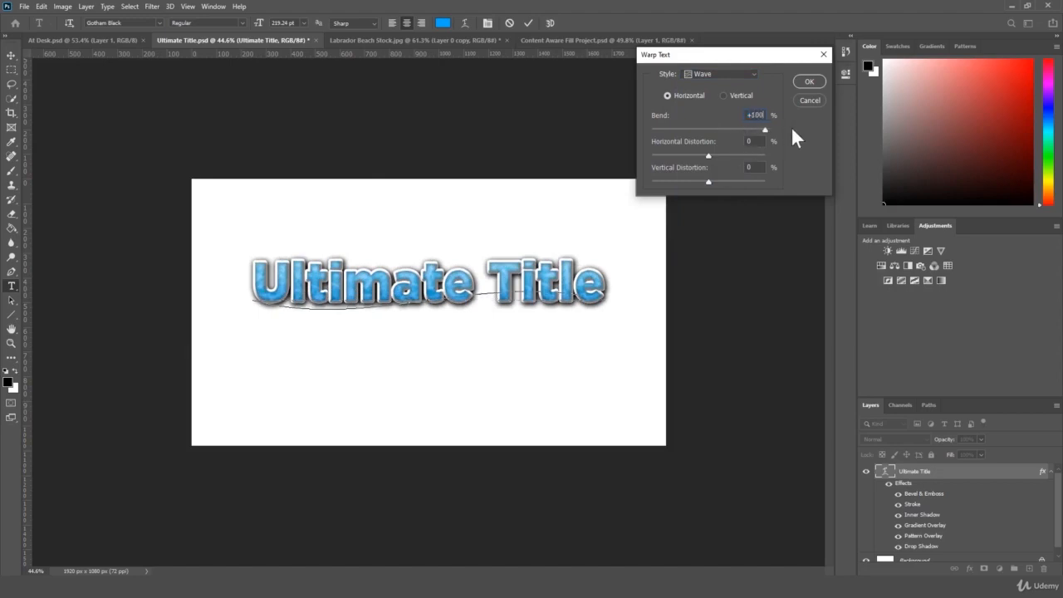
- Try the Fish warp horizontally with -57% bend and -69% horizontal distortion, and vertically with +5% bend
left_click(738, 81)
left_click(725, 217)
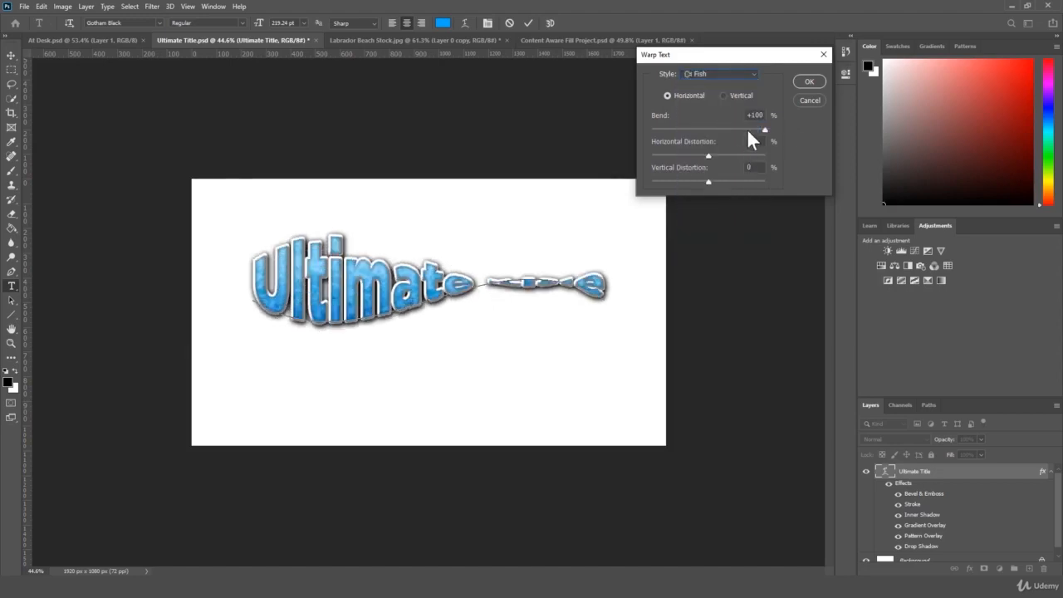
left_click_drag(759, 129, 670, 157)
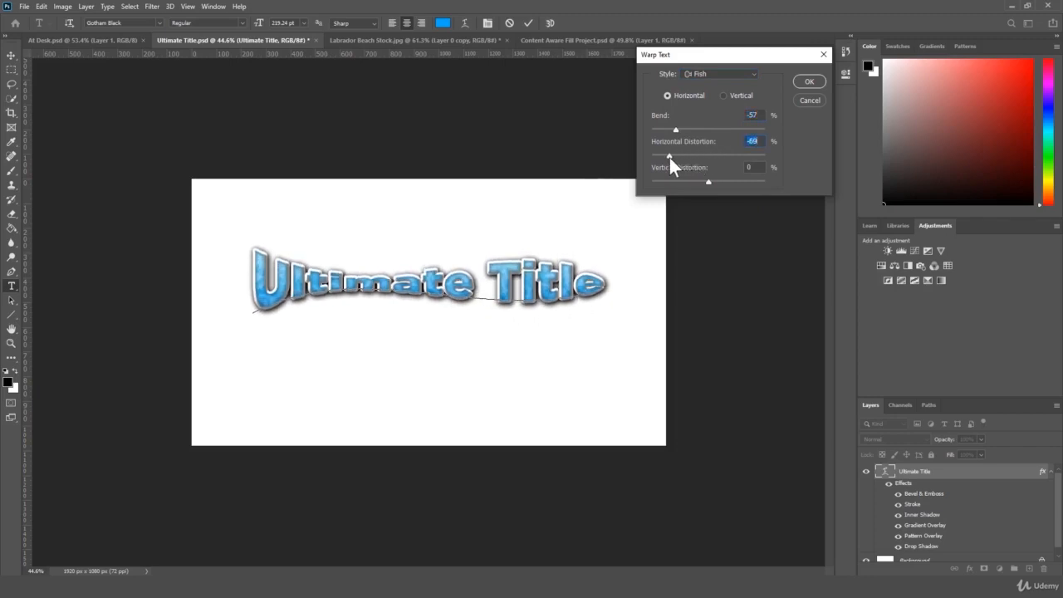
left_click(723, 96)
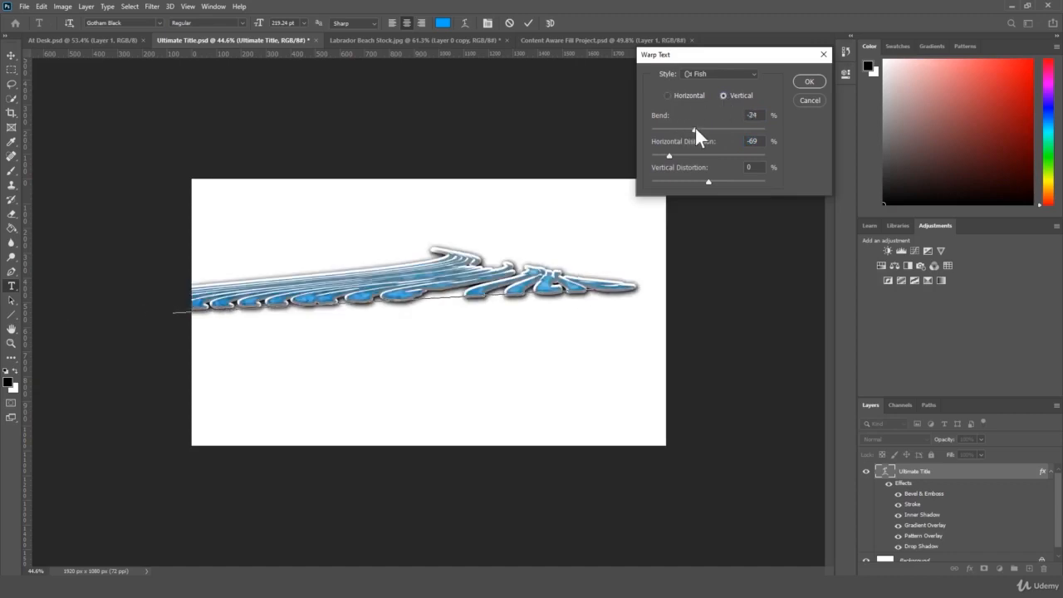
left_click_drag(696, 127, 710, 129)
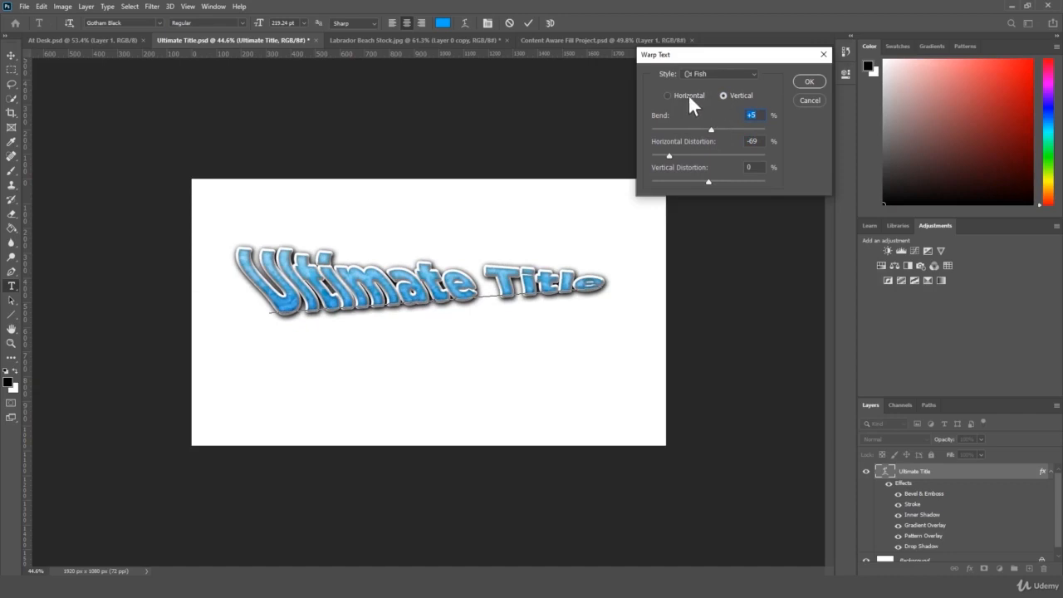
left_click(687, 95)
- Try a horizontal Rise warp on the title with +85% bend and +2% horizontal distortion
left_click(717, 74)
left_click(722, 213)
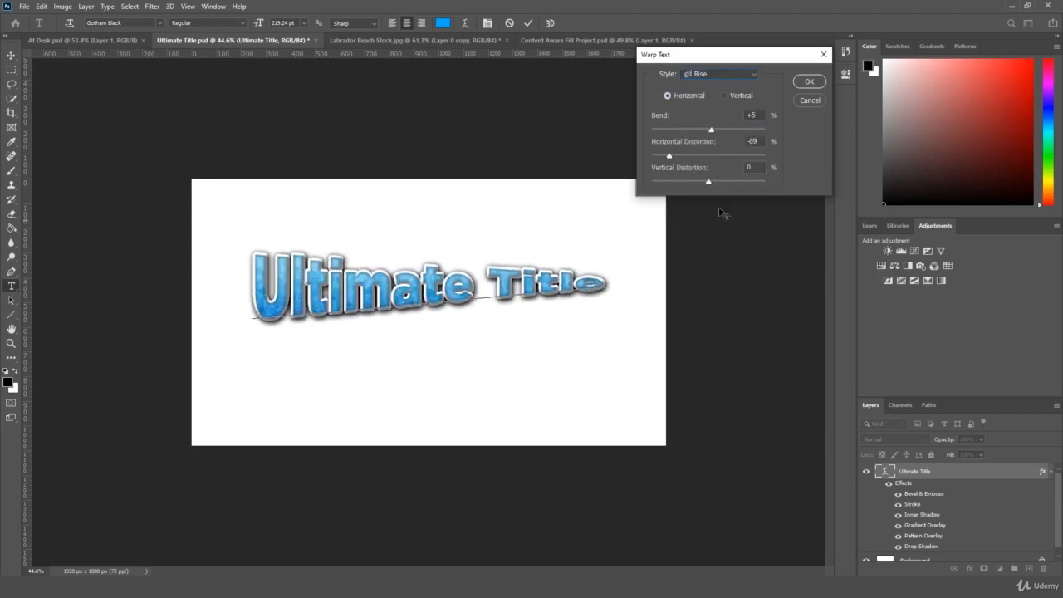
left_click(756, 130)
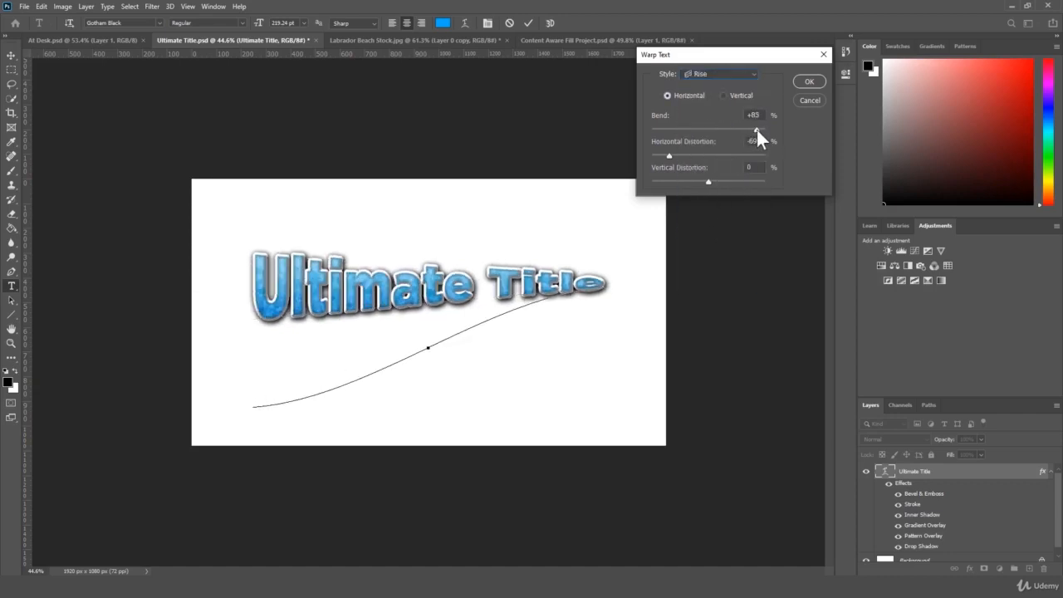
left_click_drag(683, 156, 709, 161)
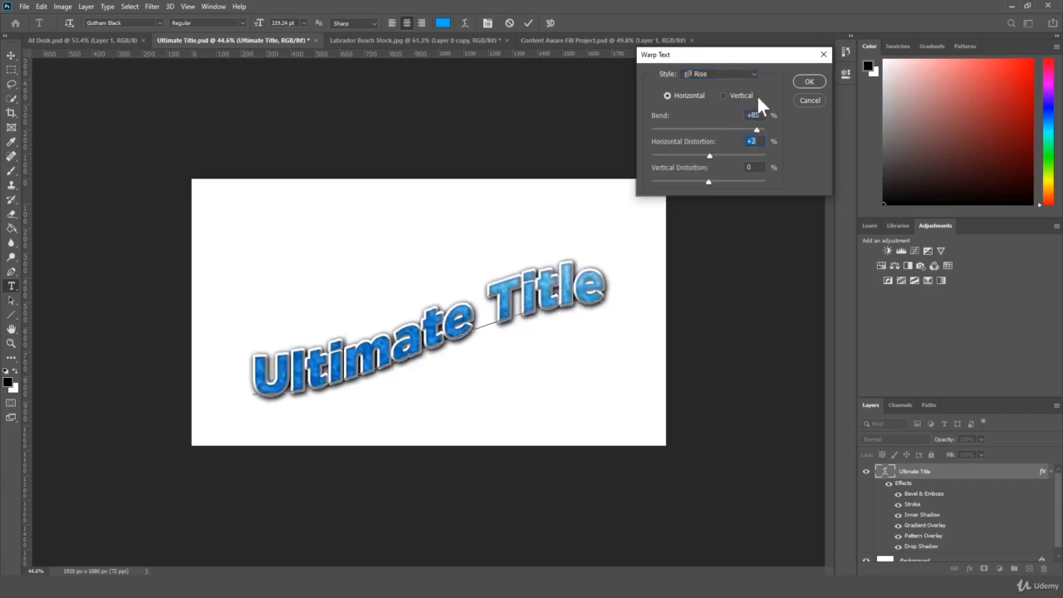
- Try a Fisheye warp with +24% bend, +51% horizontal and +21% vertical distortion, and discard the warp changes
left_click(739, 74)
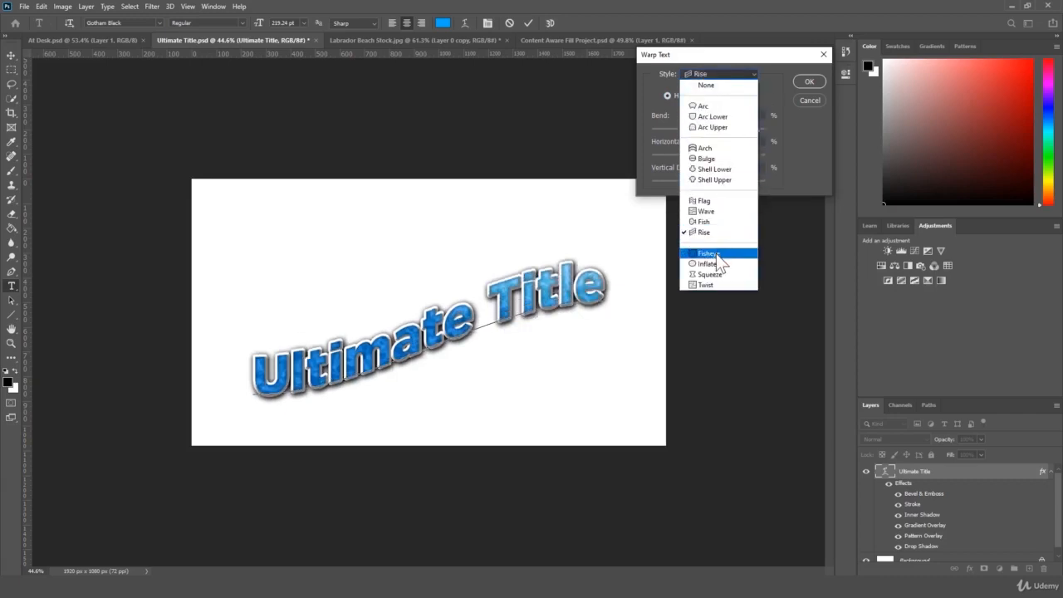
left_click(714, 253)
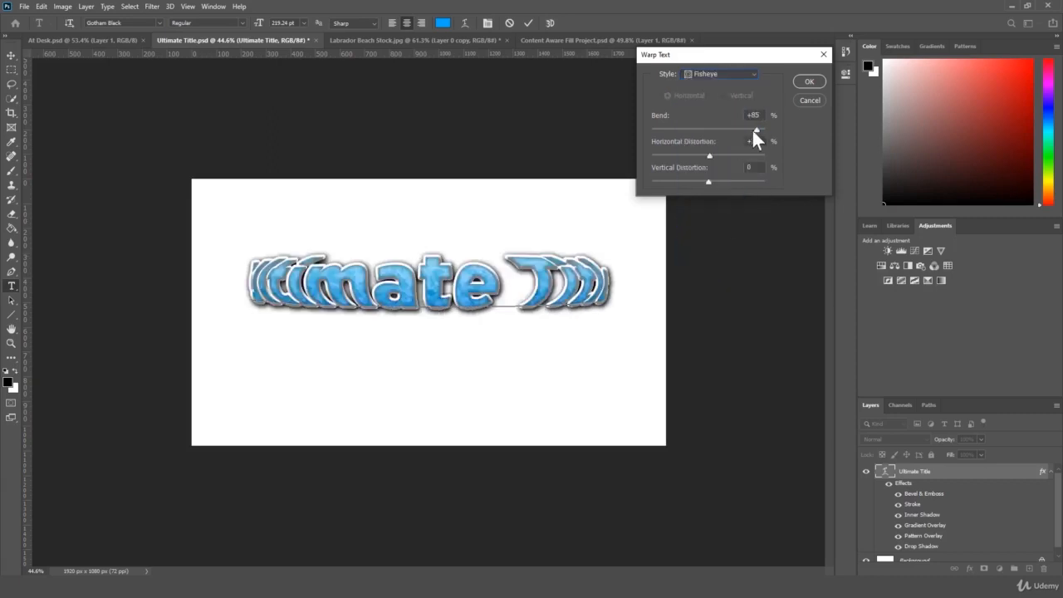
left_click_drag(745, 123, 720, 181)
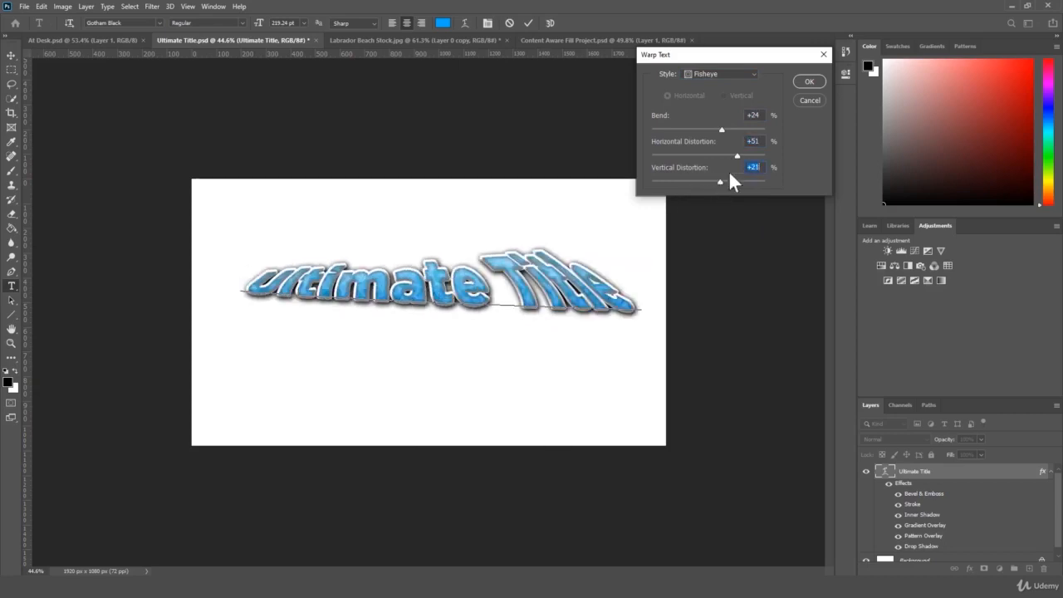
left_click(811, 103)
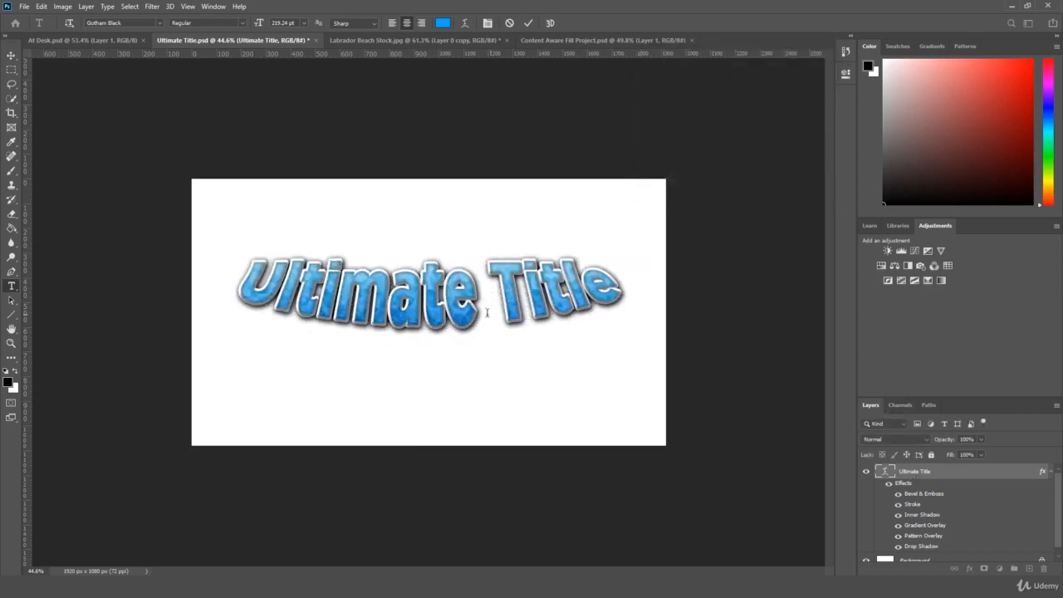
- Undo the title's Shell Lower warp and its resizing to restore the straight styled text
left_click(12, 343)
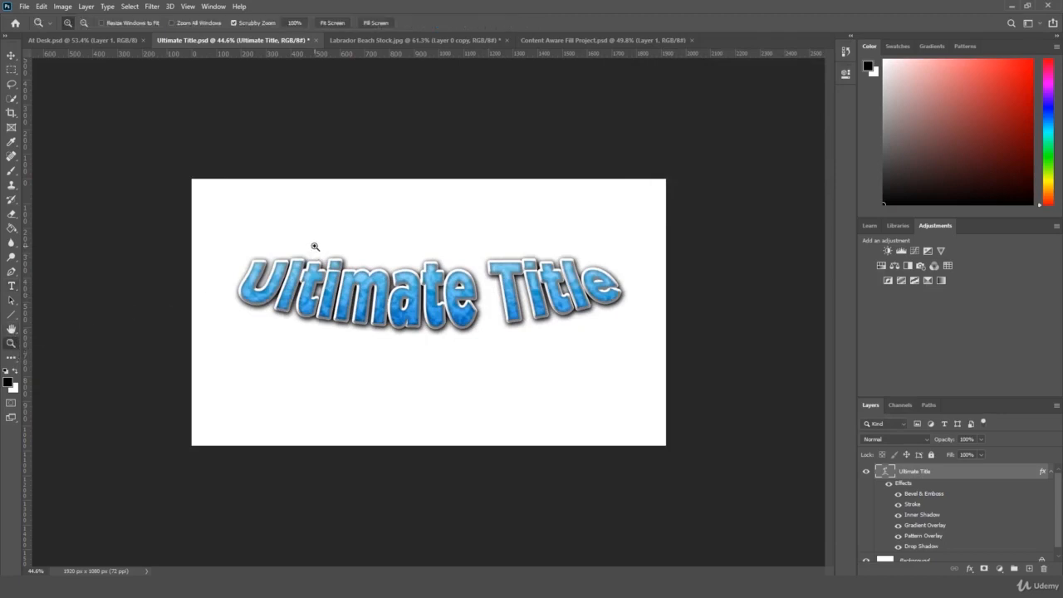
key("ctrl+z")
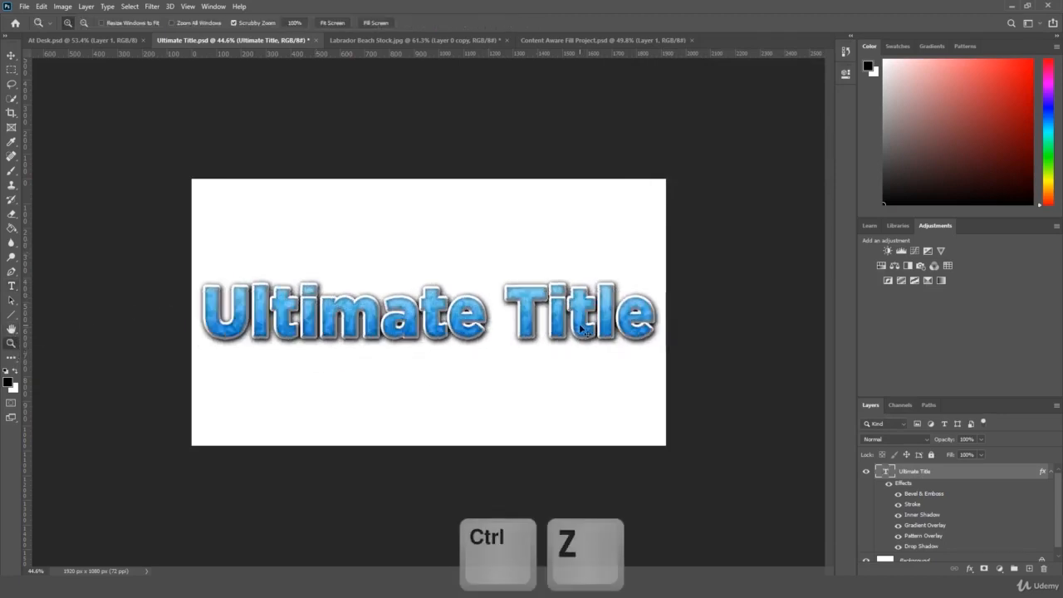
key("ctrl+z")
key("ctrl+z")
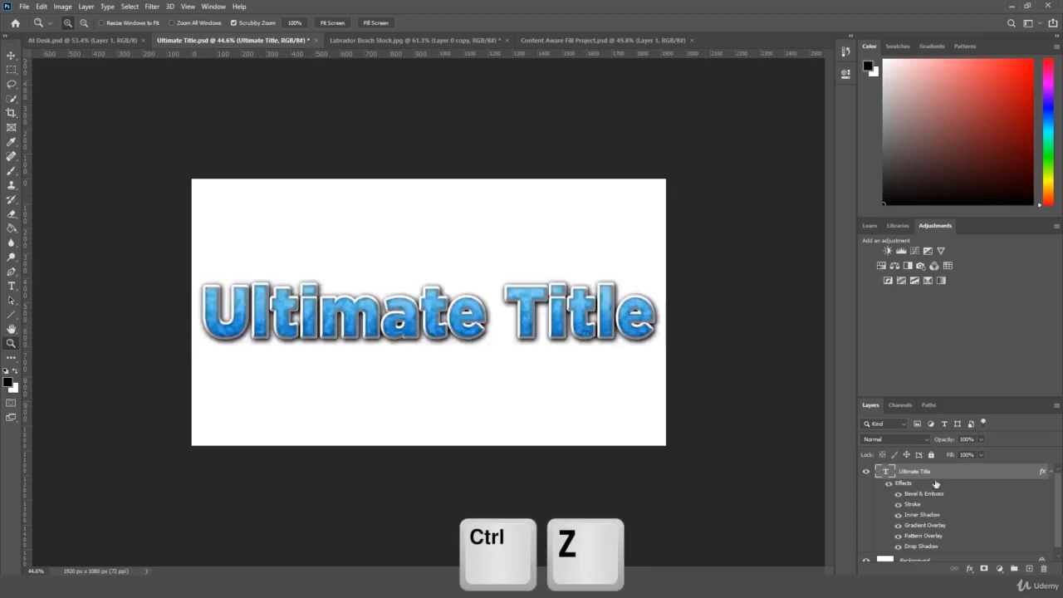
- Scale the straight title down to about 99.17% and keep it centred on the canvas
key("ctrl+t")
left_click_drag(657, 276, 653, 278)
left_click_drag(614, 311, 617, 311)
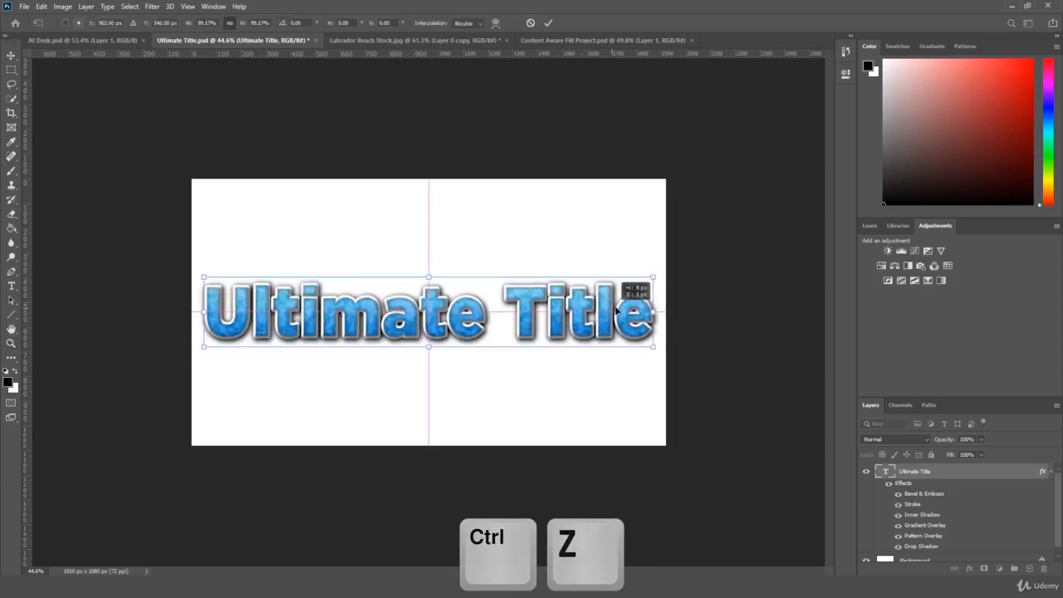
key("Return")
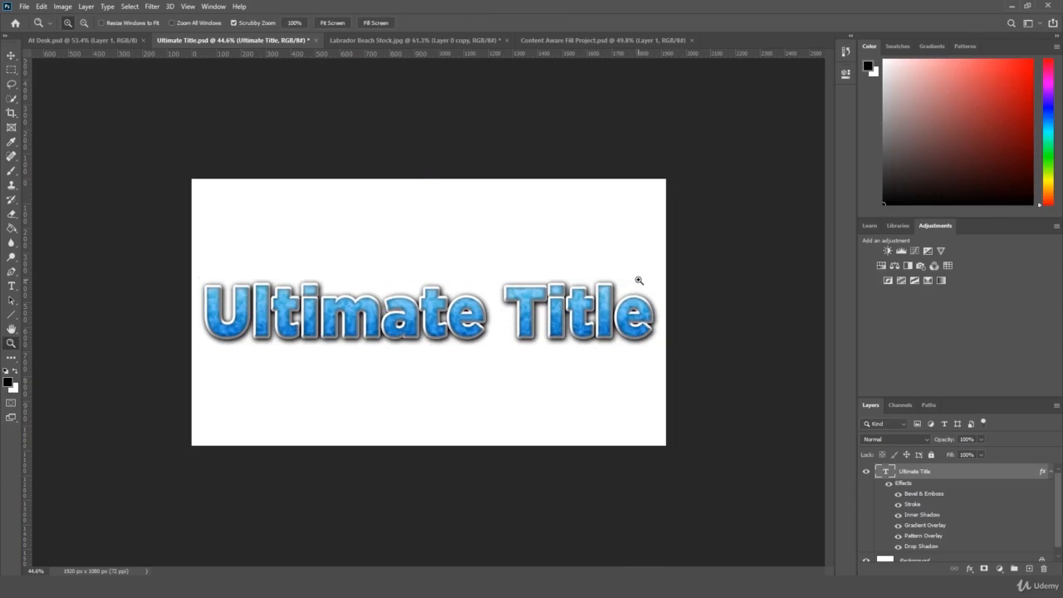